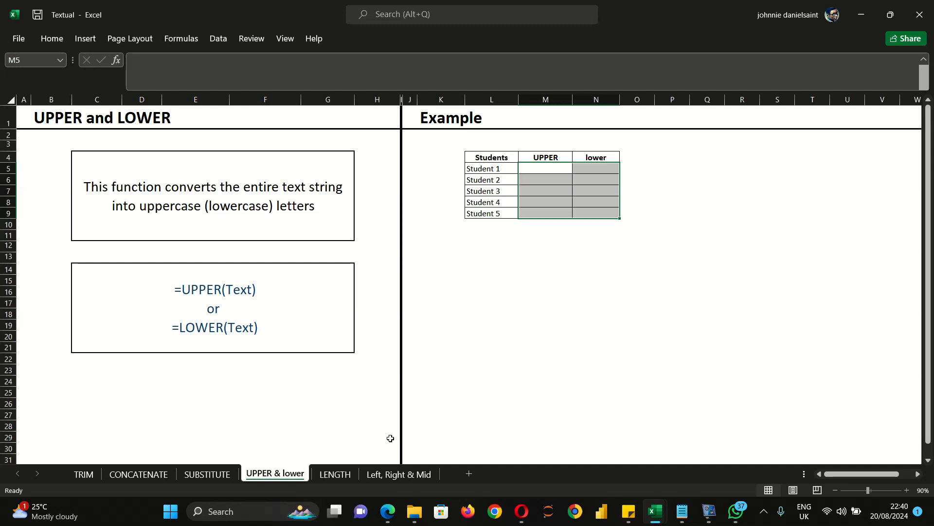
Open the TRIM sheet and enlarge it to 110% to view the String examples
click(95, 474)
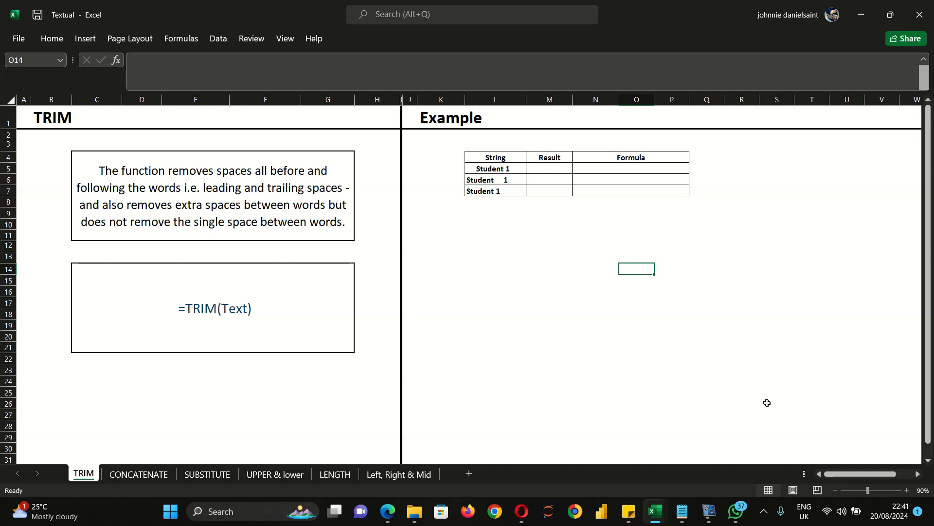
click(907, 490)
click(907, 490)
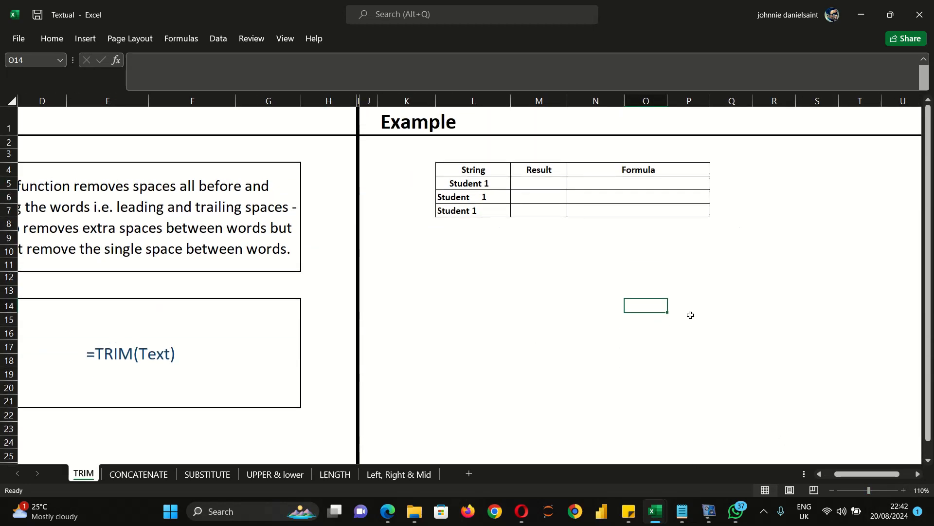
click(494, 185)
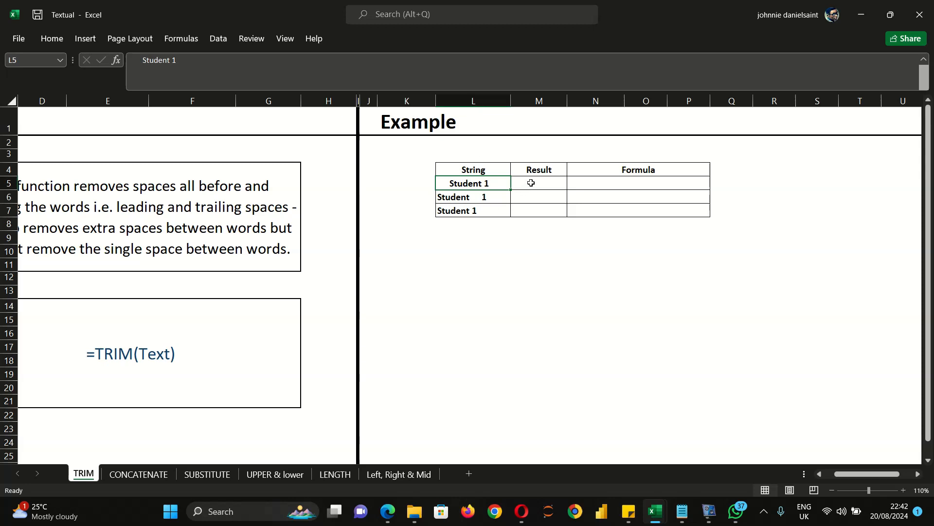
click(517, 291)
Align the three example strings in L5:L7 to the top and right of their cells
click(463, 184)
drag(462, 183, 462, 210)
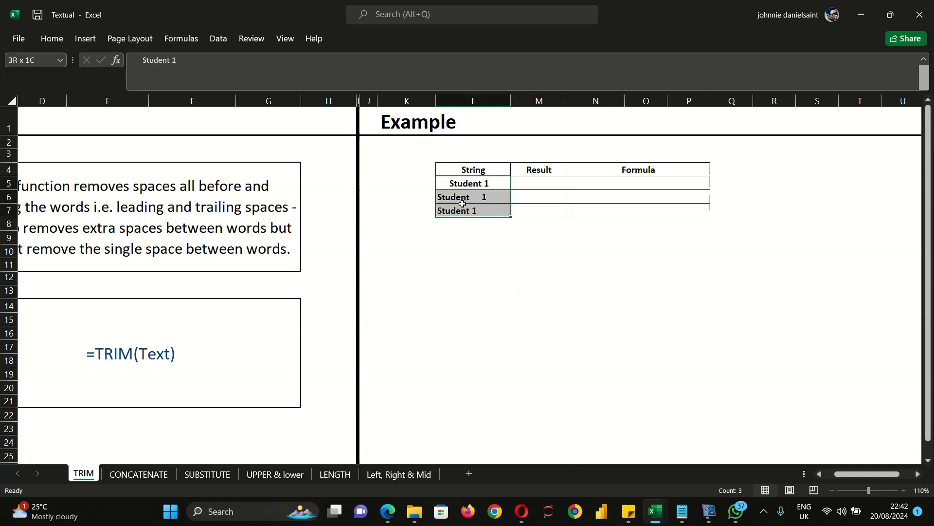
click(65, 38)
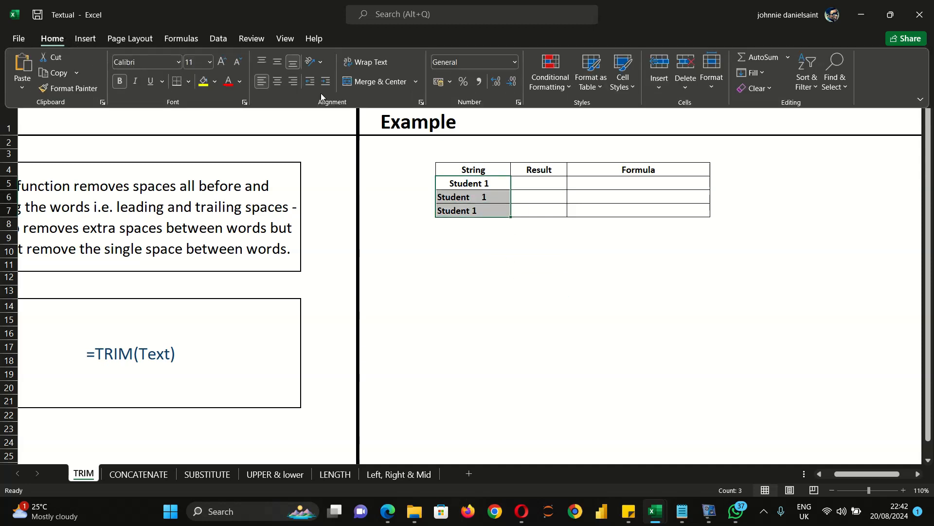
click(296, 86)
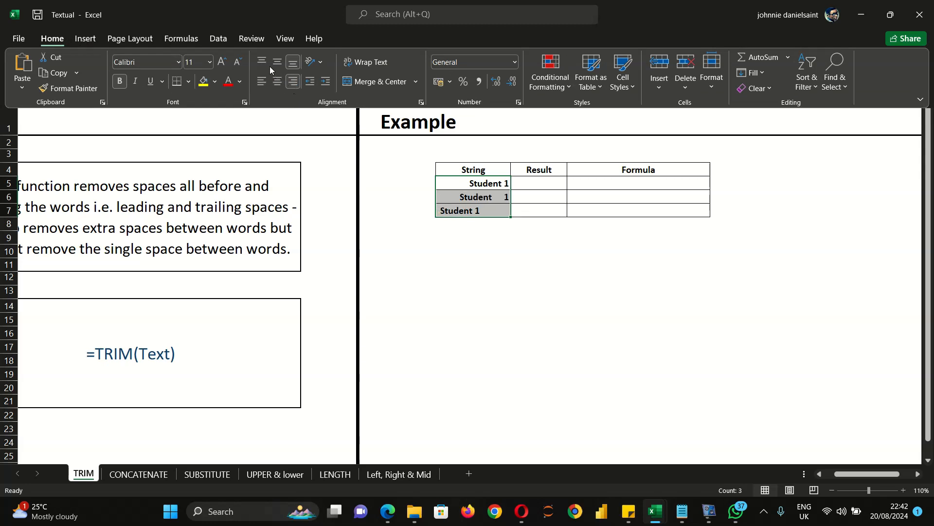
click(263, 61)
click(277, 81)
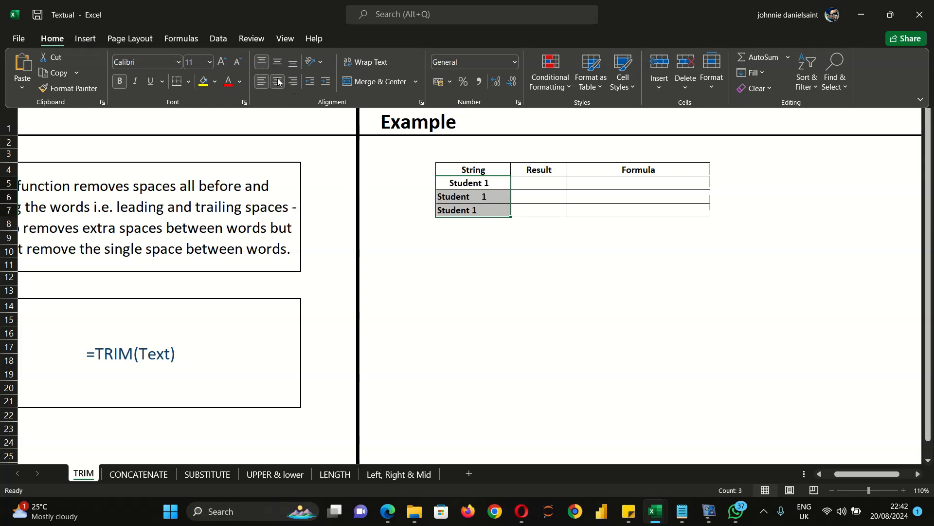
click(277, 82)
click(294, 83)
click(283, 64)
click(287, 86)
click(278, 84)
click(273, 83)
click(262, 62)
click(291, 81)
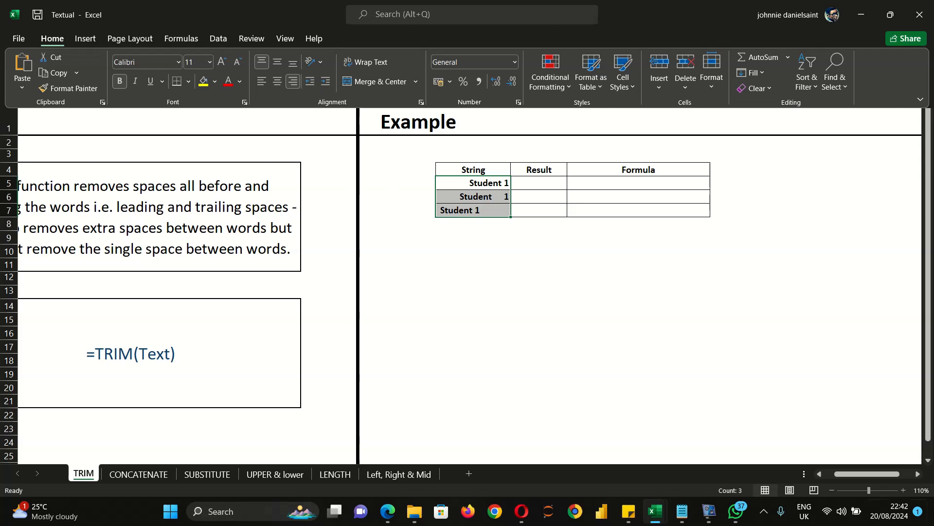
Widen the Result column (column M) of the TRIM example table slightly
drag(874, 475, 863, 474)
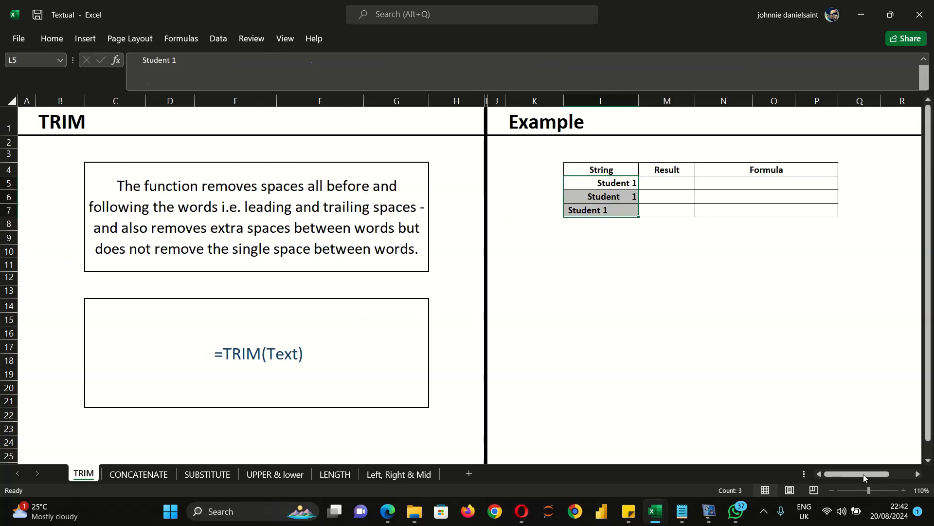
click(666, 279)
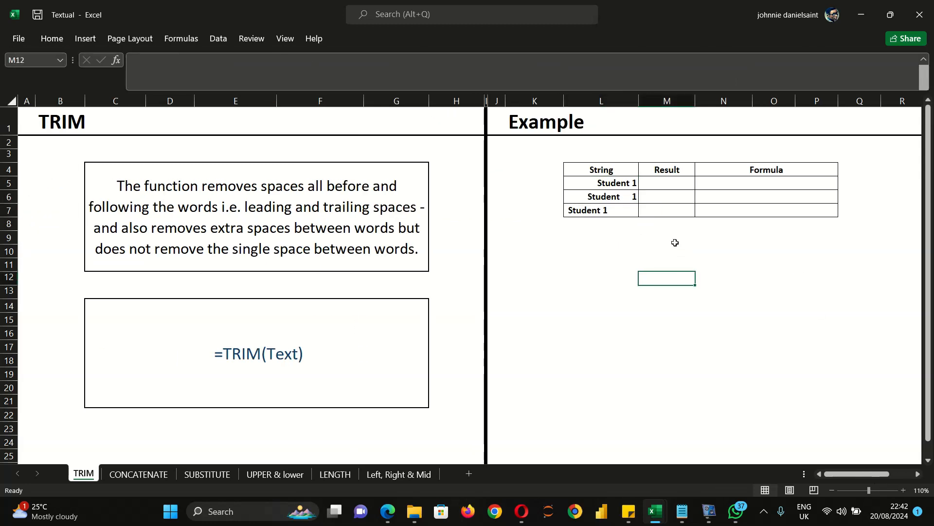
drag(696, 101, 708, 101)
Enter the formula =TRIM(L5) in cell M5 for the first string's result
click(677, 184)
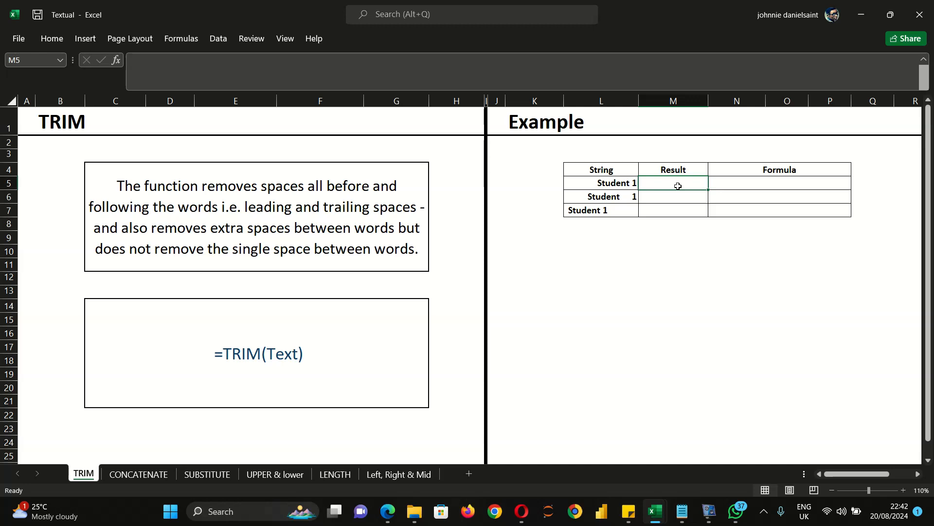
text(=)
text(trm)
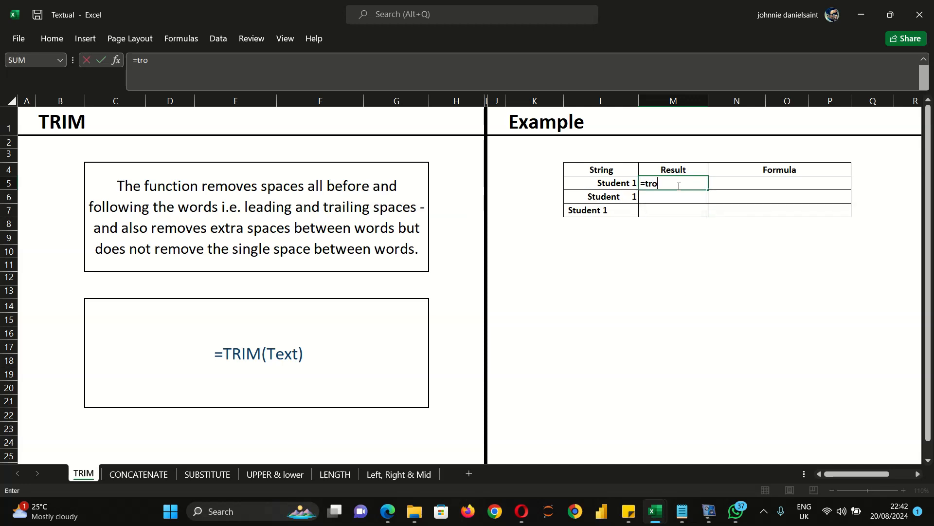
key(BackSpace)
text(im)
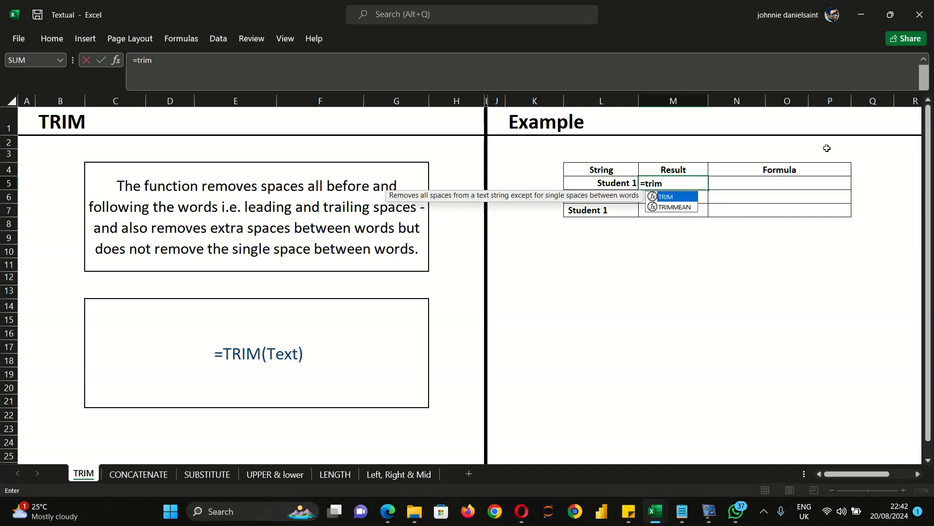
double_click(687, 201)
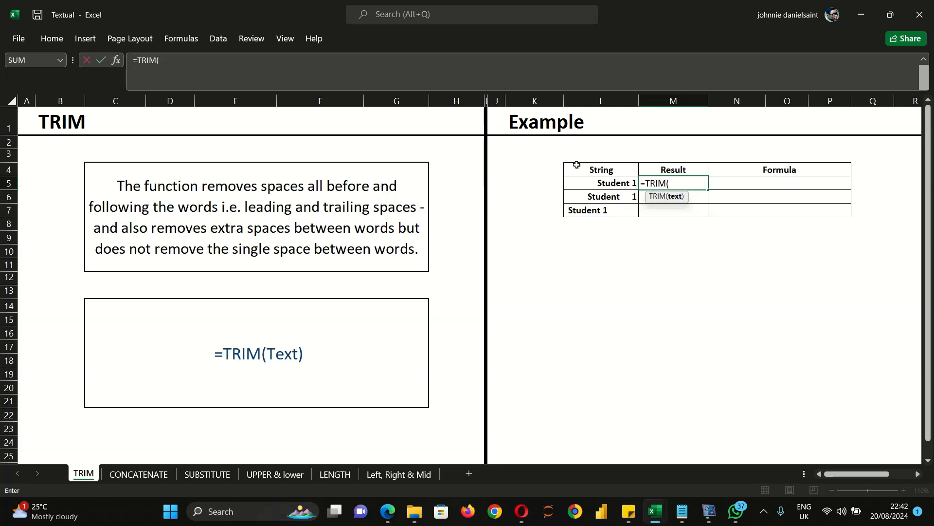
click(596, 182)
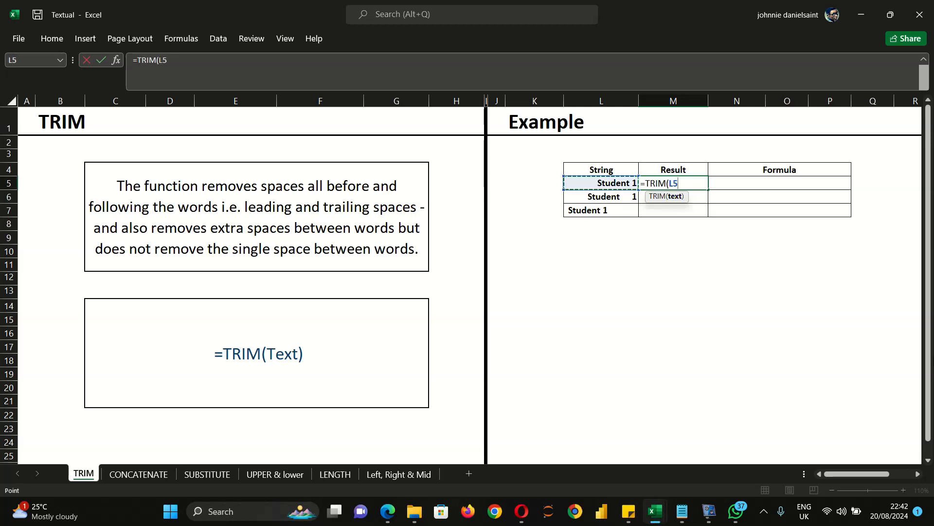
key(Return)
Fill the TRIM formula from M5 down to M7 for the remaining strings
click(694, 185)
double_click(710, 189)
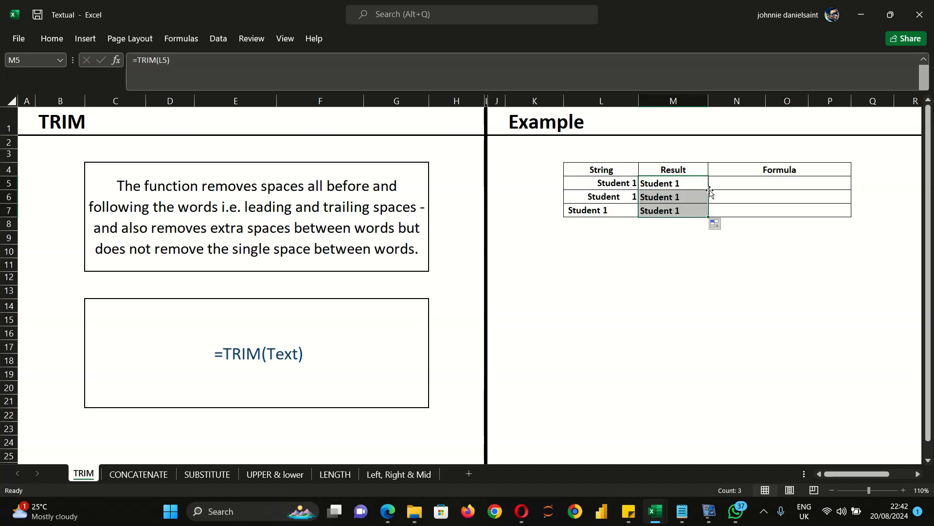
click(673, 236)
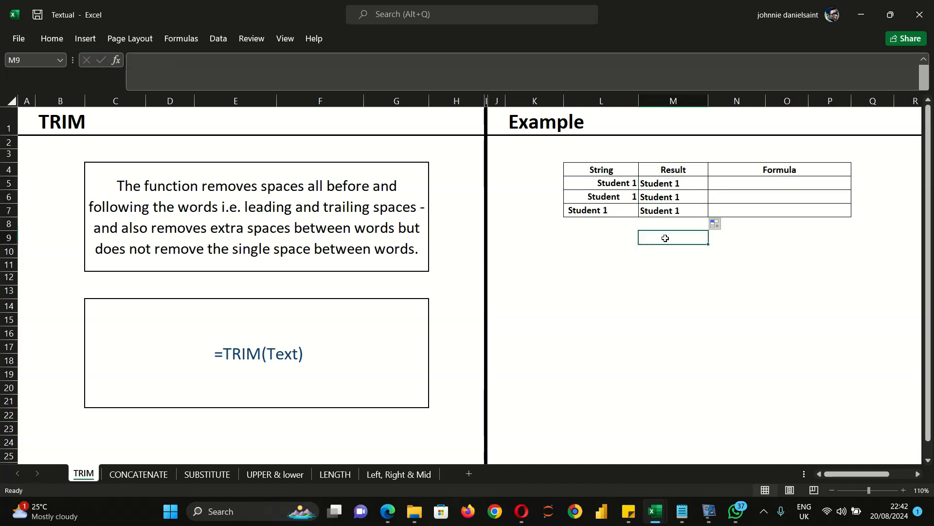
click(669, 187)
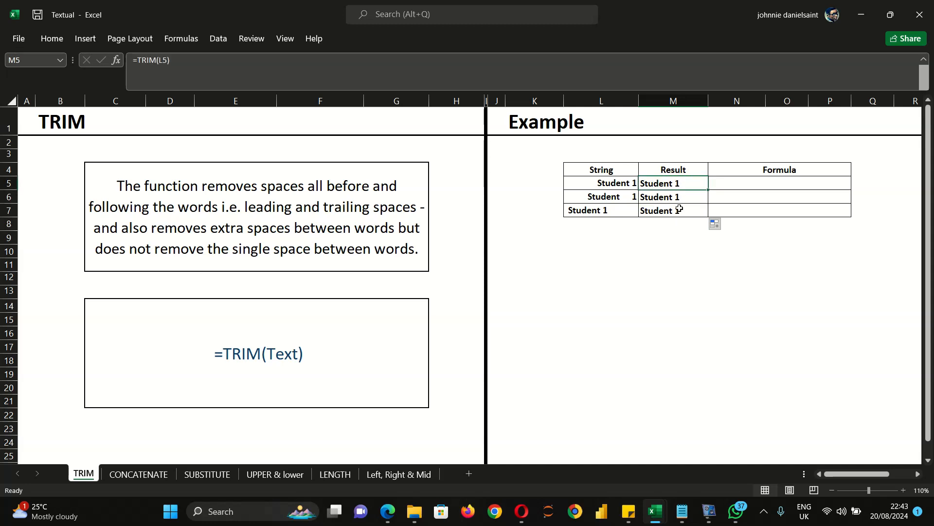
drag(657, 299, 658, 293)
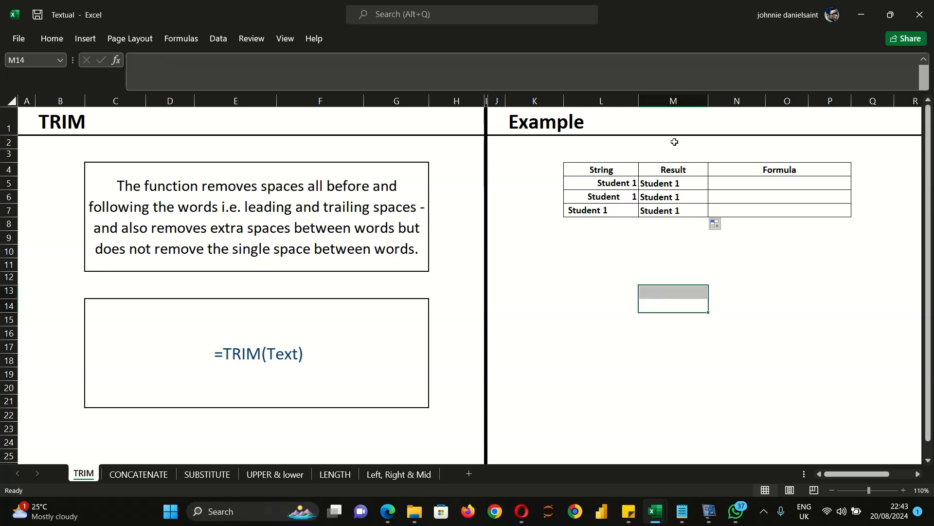
click(596, 248)
click(827, 252)
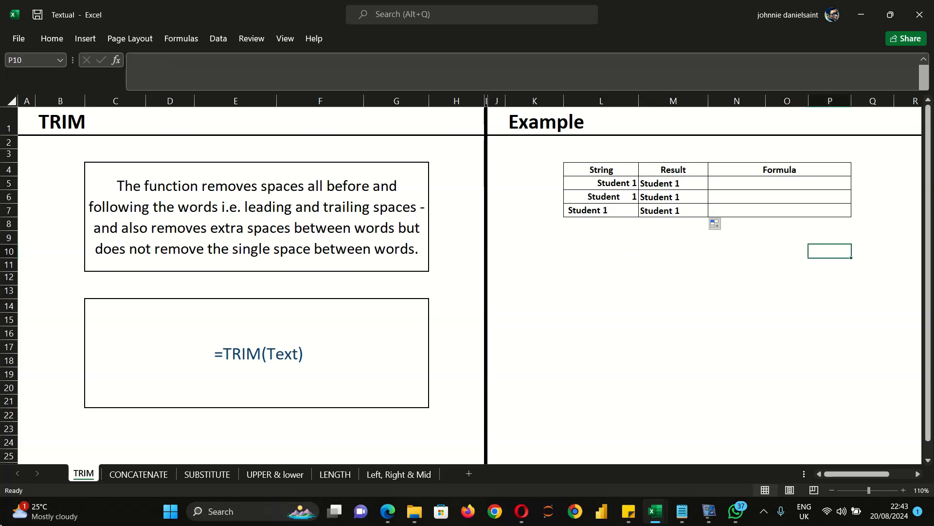
Open the CONCATENATE sheet to view its explanation and example tables
click(141, 476)
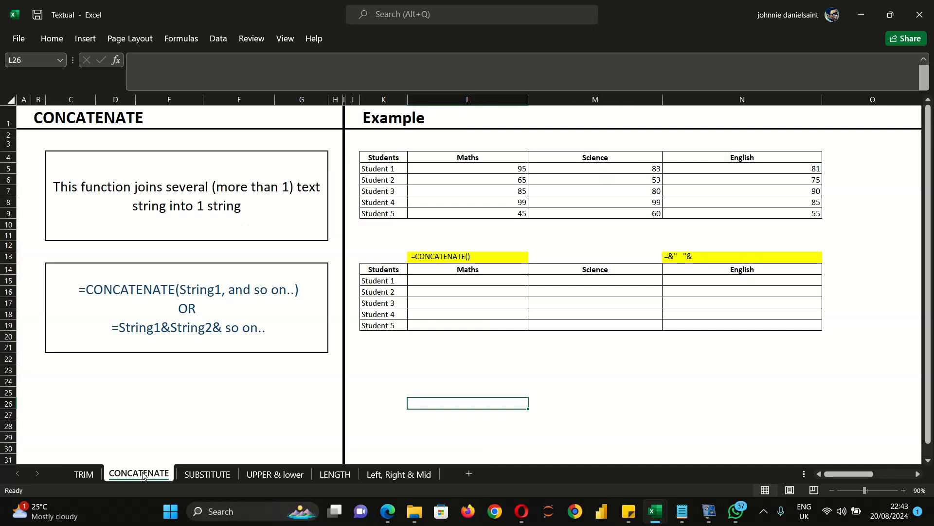
drag(622, 370, 622, 379)
click(517, 414)
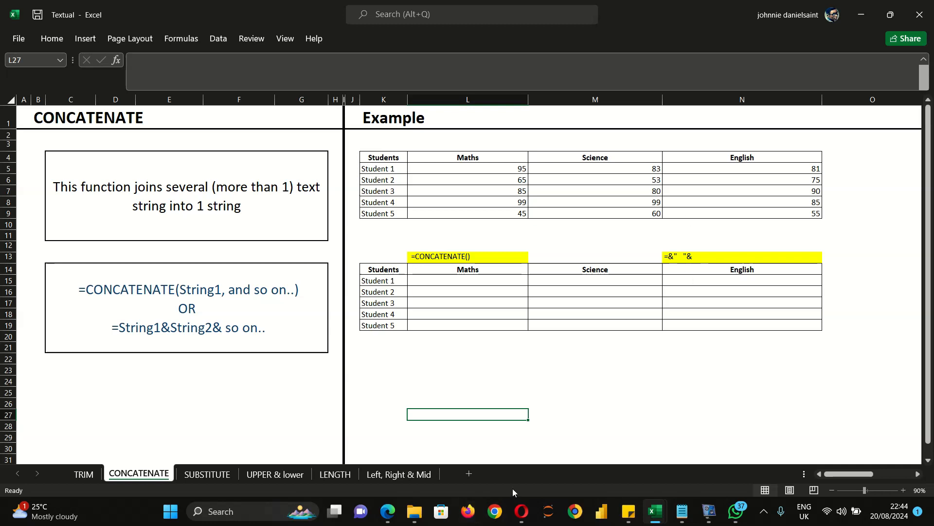
mouse_move(520, 512)
Merge and center cells C24:F24 below the CONCATENATE syntax box
click(77, 381)
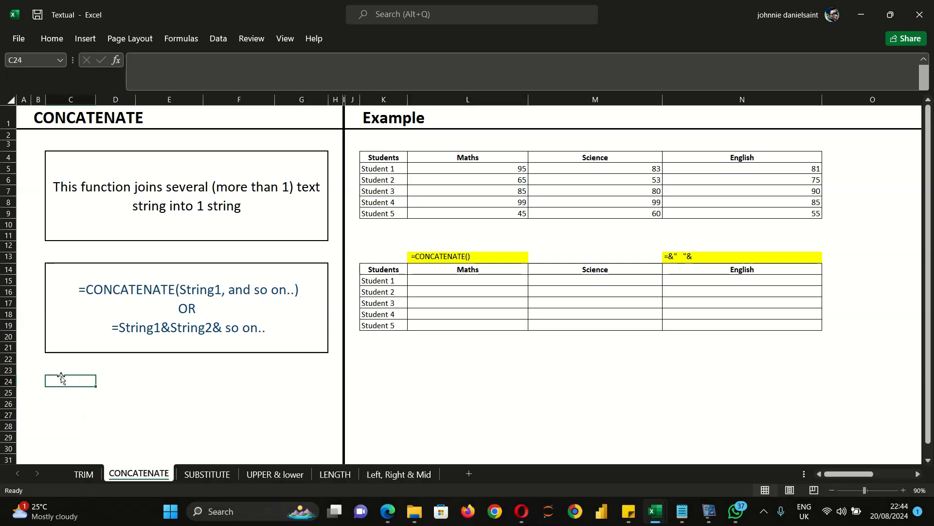
drag(64, 382, 215, 384)
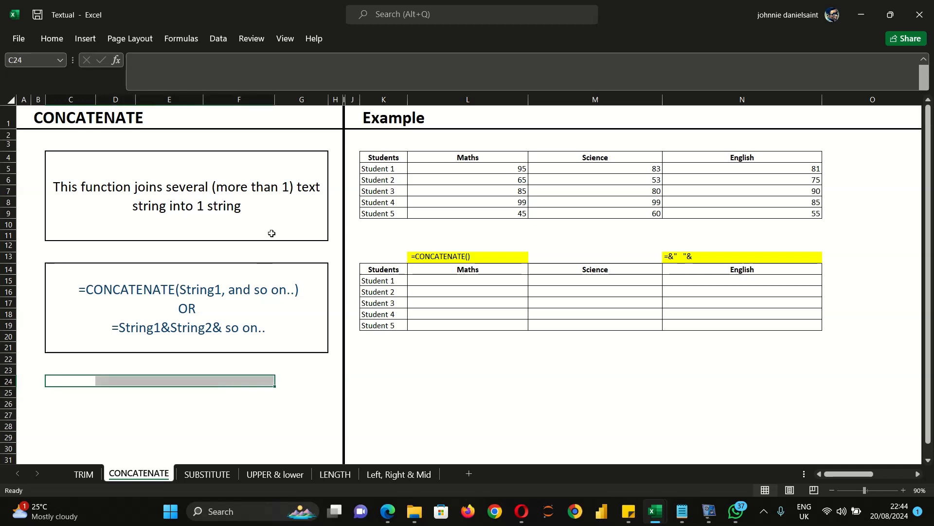
click(62, 39)
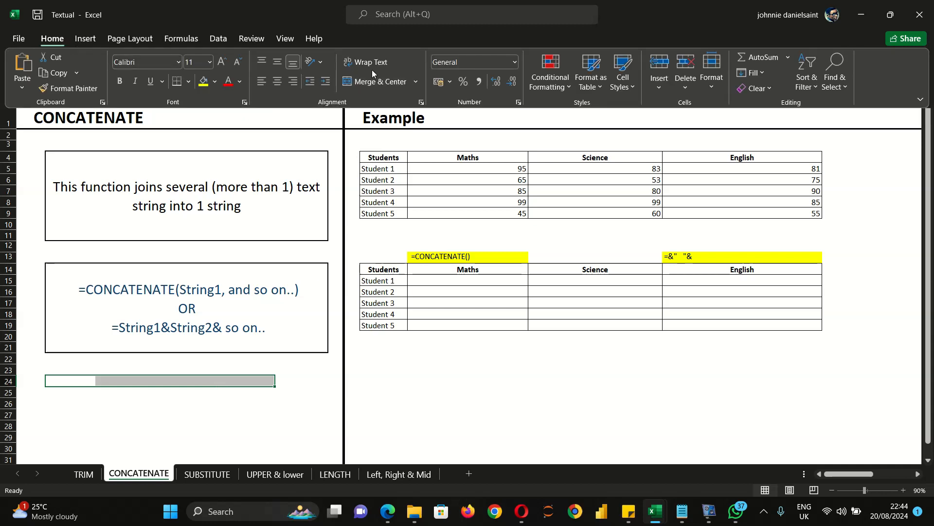
click(370, 83)
Enter the sample sentence "Student 1 Has scored 95 in maths" in the merged cell C24
click(135, 376)
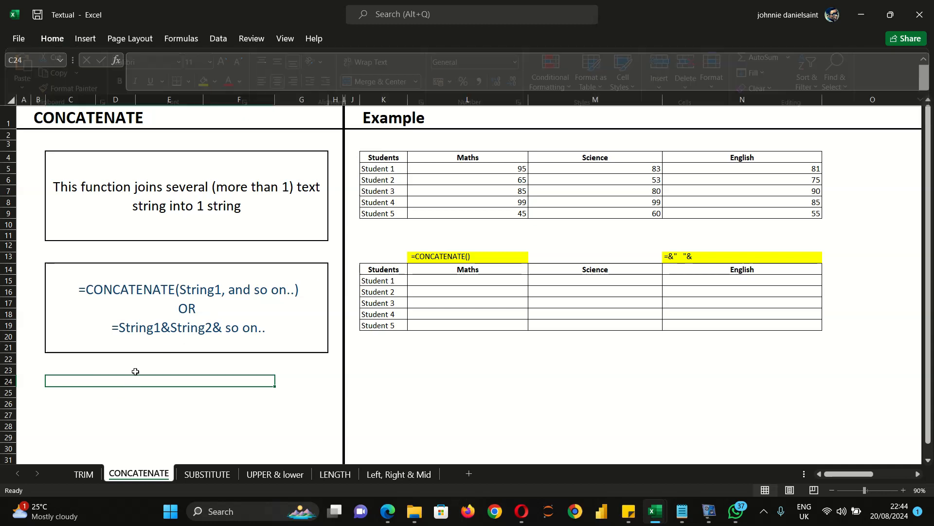
double_click(130, 384)
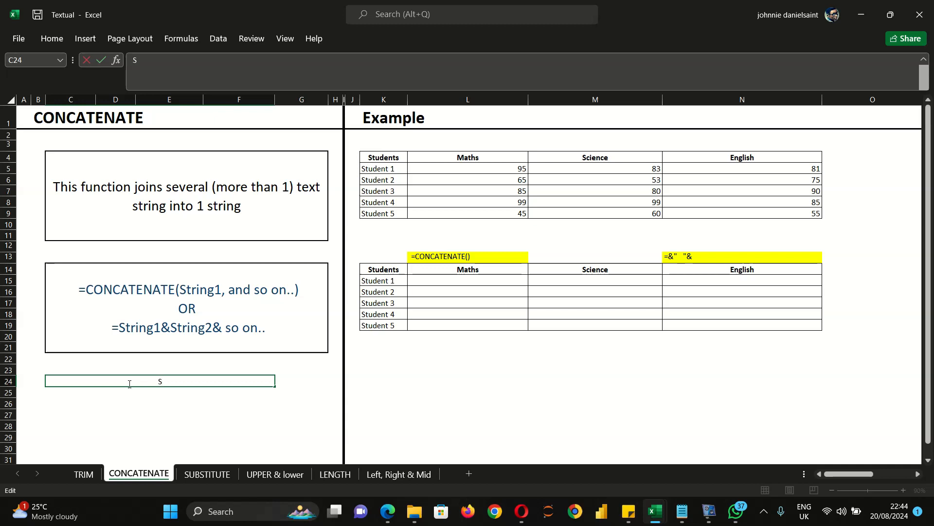
text(Student )
text(1 )
text(H)
text(s)
text(s )
text(sc)
text(ored )
text(9)
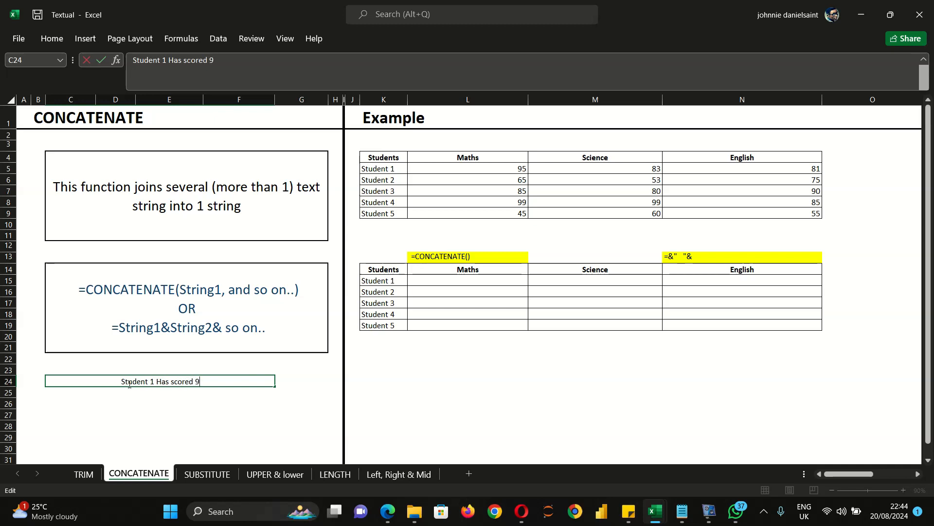
text(5 in maths)
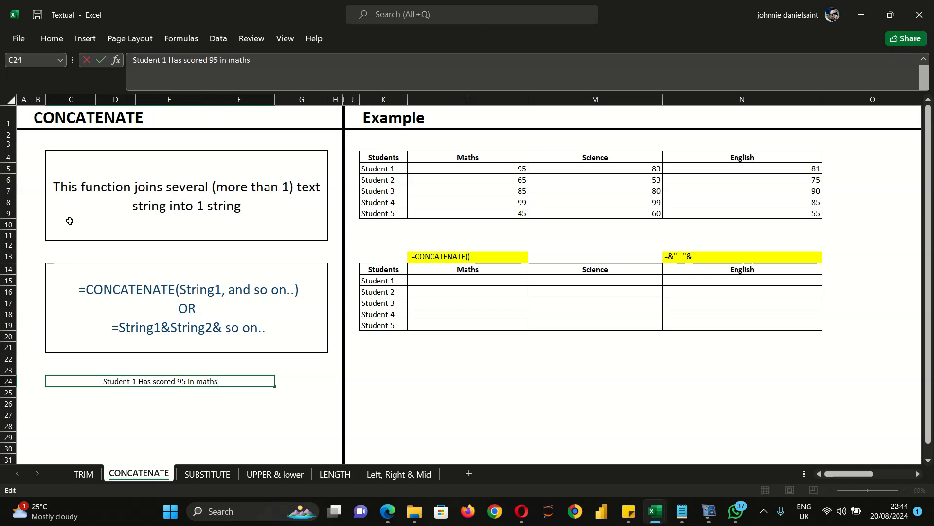
click(230, 424)
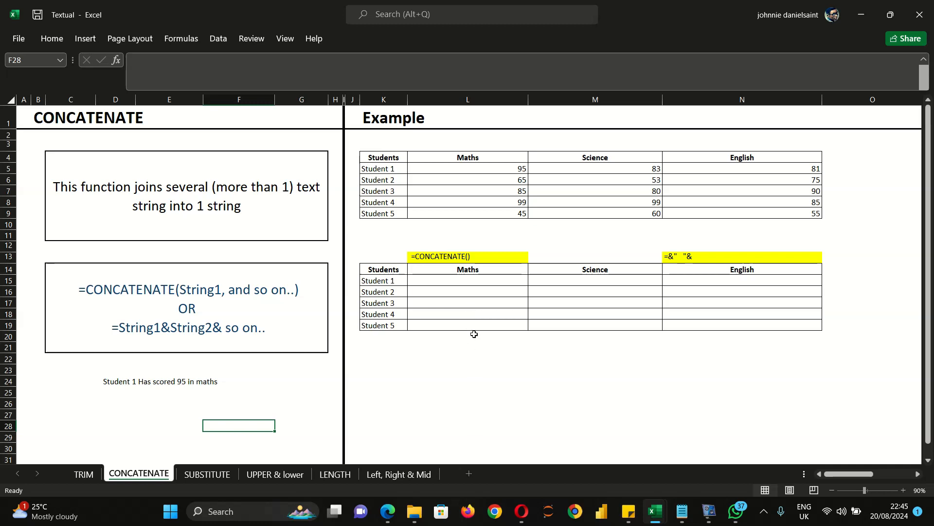
Enter =CONCATENATE(K15," Has Scored ", L5," In ",L14) in L15 to build Student 1's Maths sentence
click(429, 278)
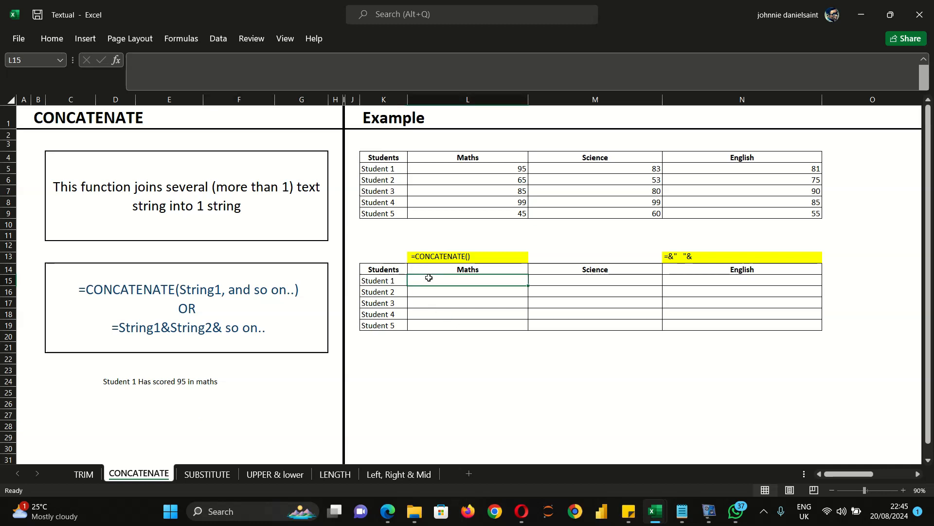
text(=co)
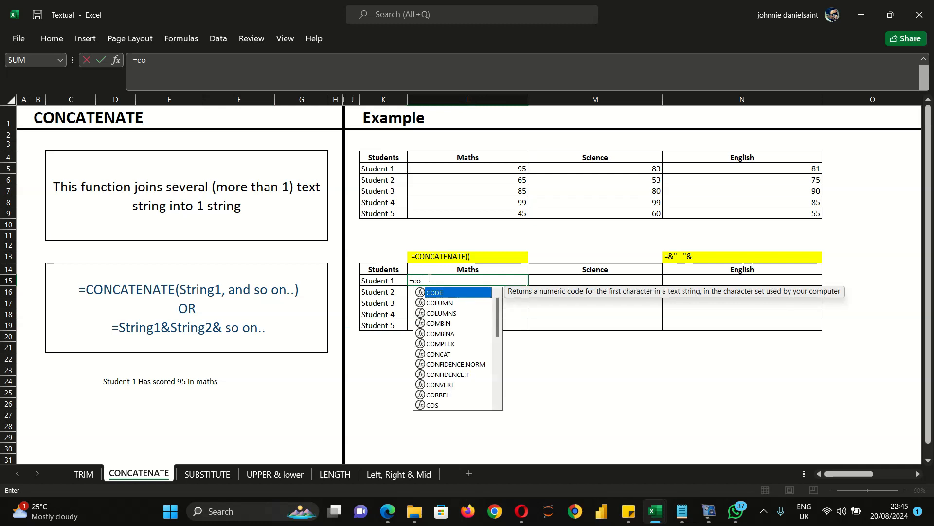
text(ncat)
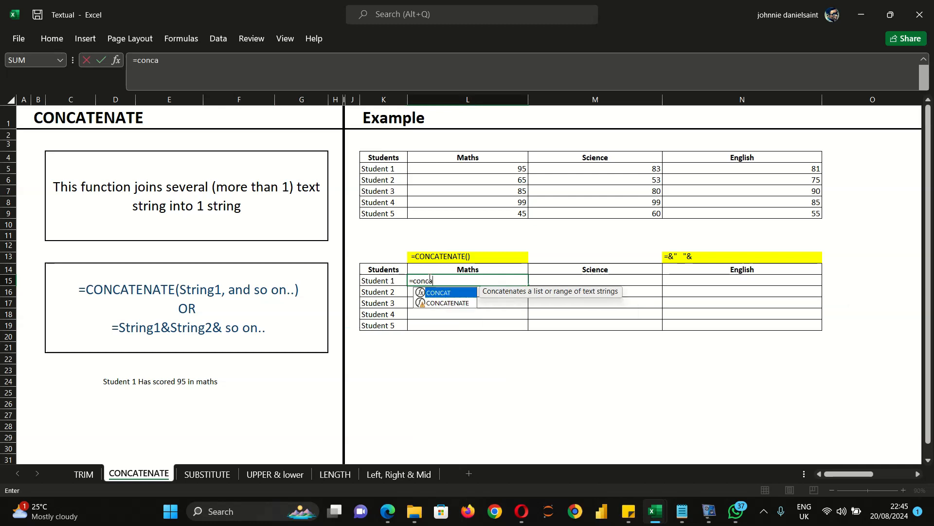
double_click(445, 303)
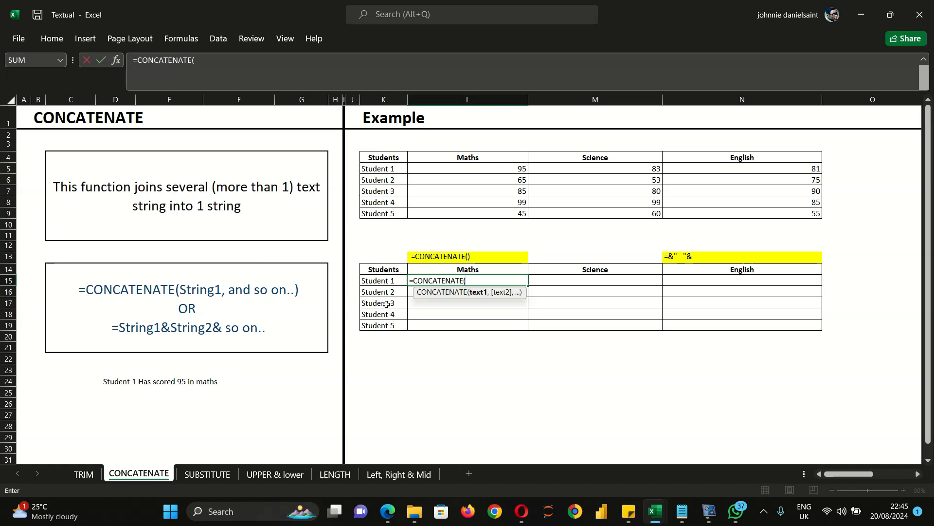
click(388, 281)
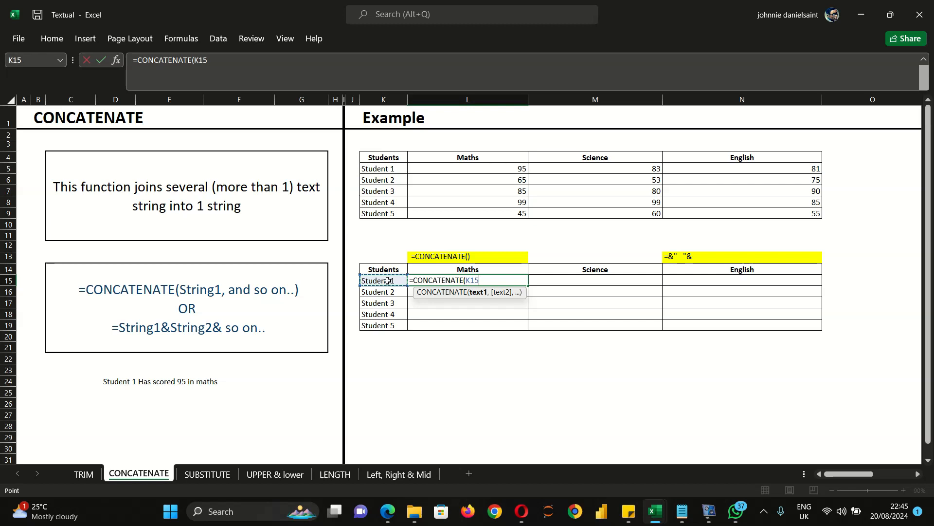
text(,)
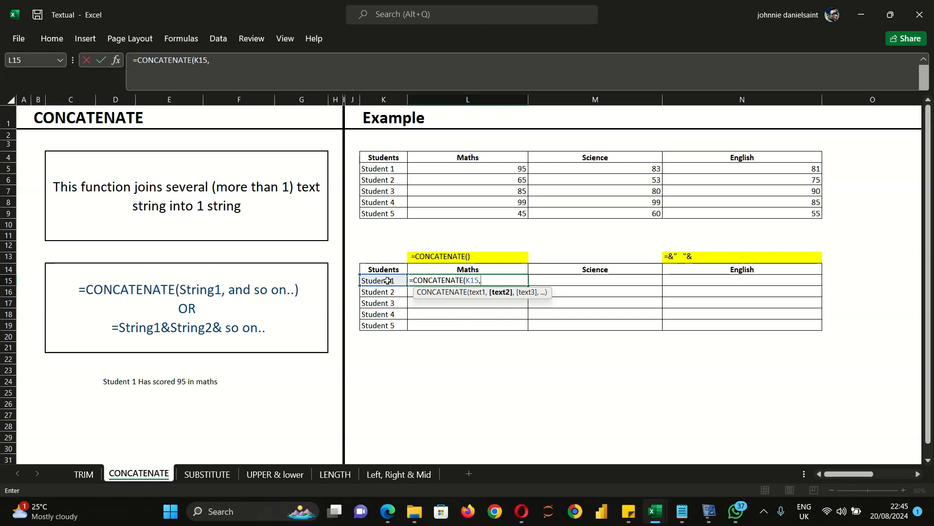
text(@)
key(BackSpace)
text(Has Sc)
text(ored ",)
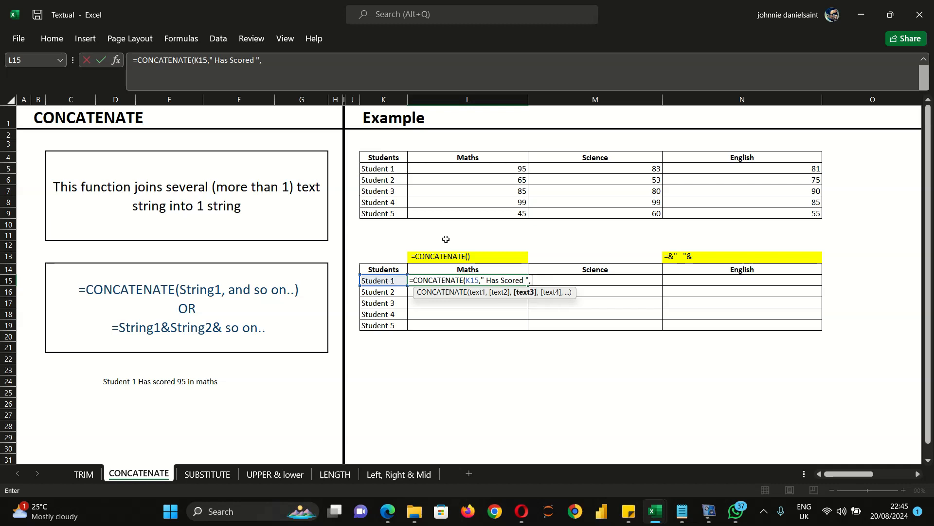
click(501, 171)
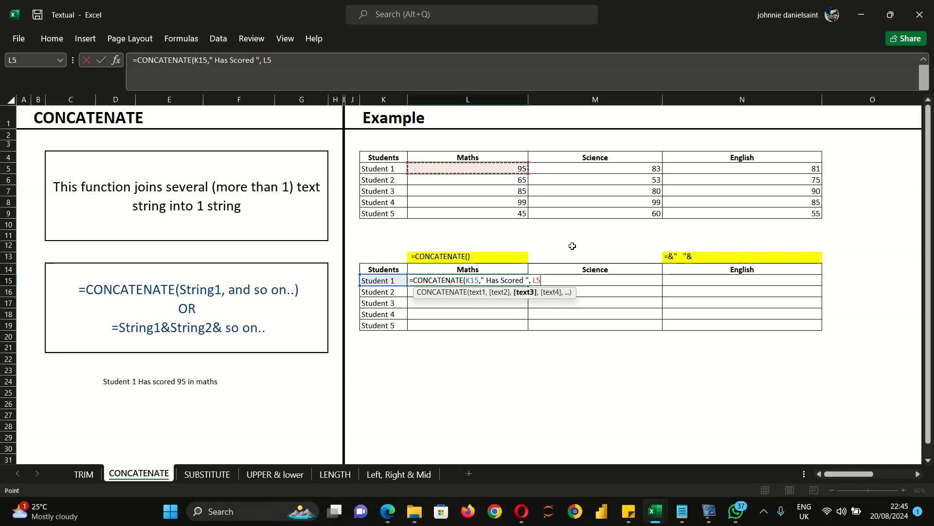
text(,")
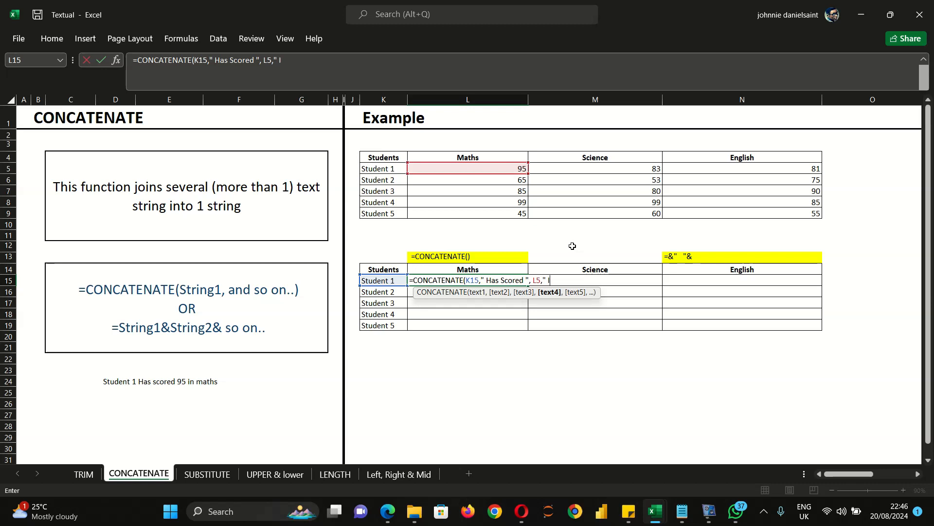
text( In ",)
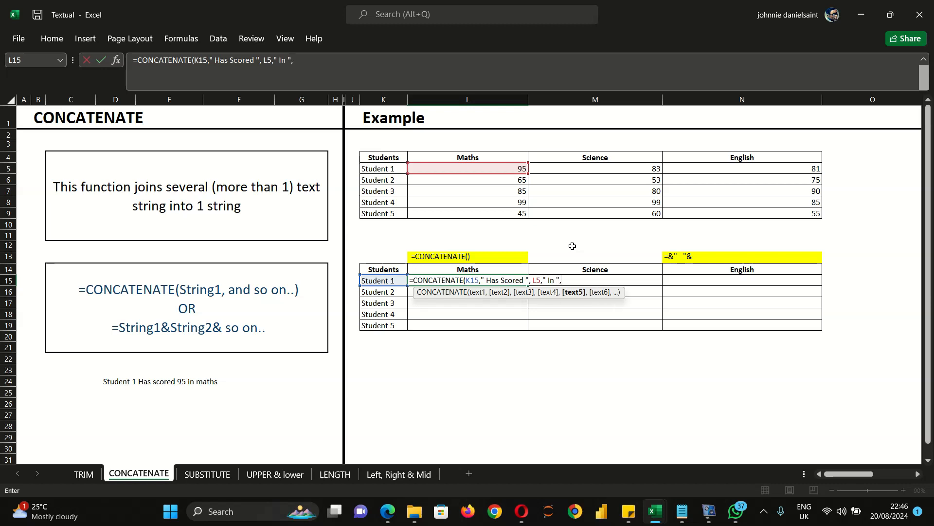
click(446, 270)
key(Return)
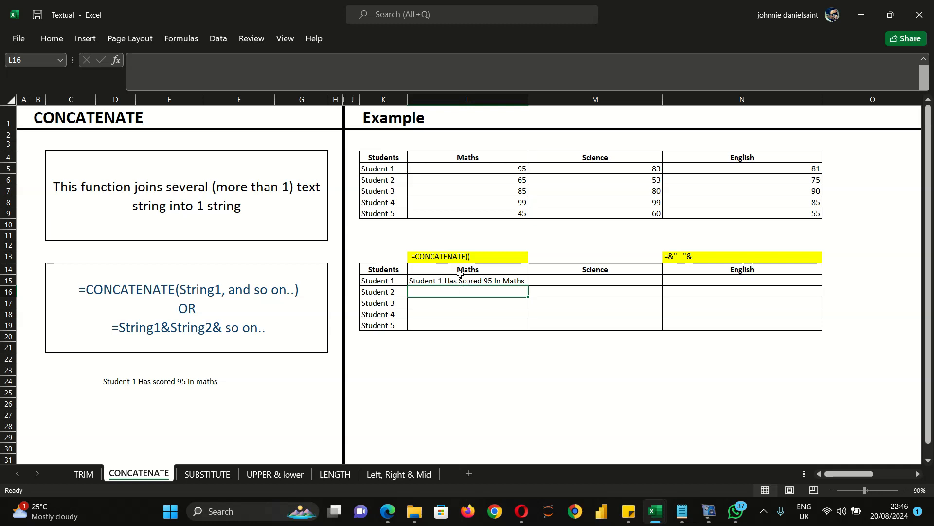
Try to fill the Maths formula from L15 down to L19 with its relative L14 reference
double_click(458, 280)
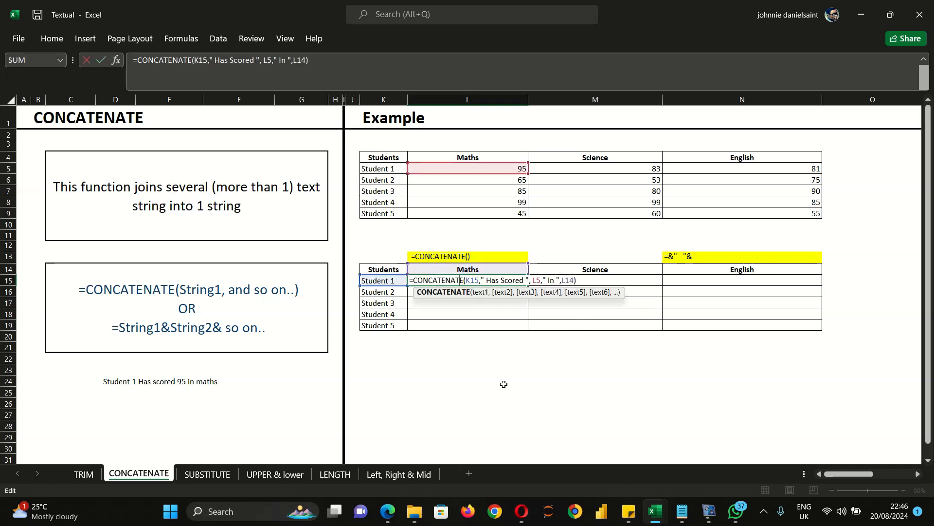
key(Escape)
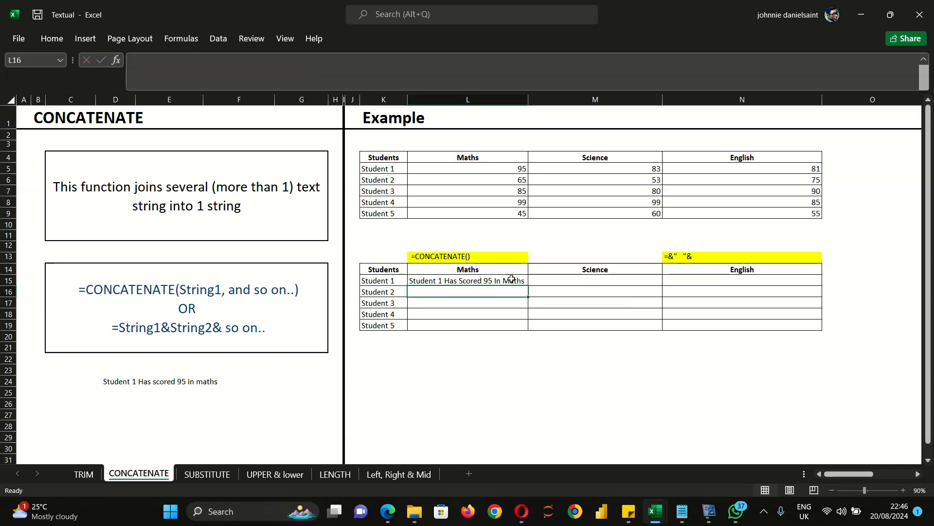
drag(527, 287, 526, 336)
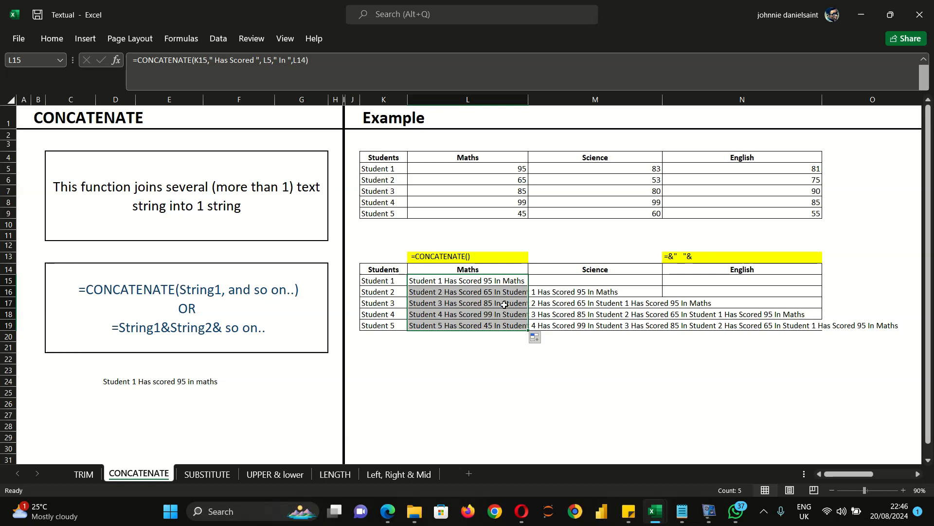
Make the L14 reference absolute in the CONCATENATE formula in L15
double_click(506, 278)
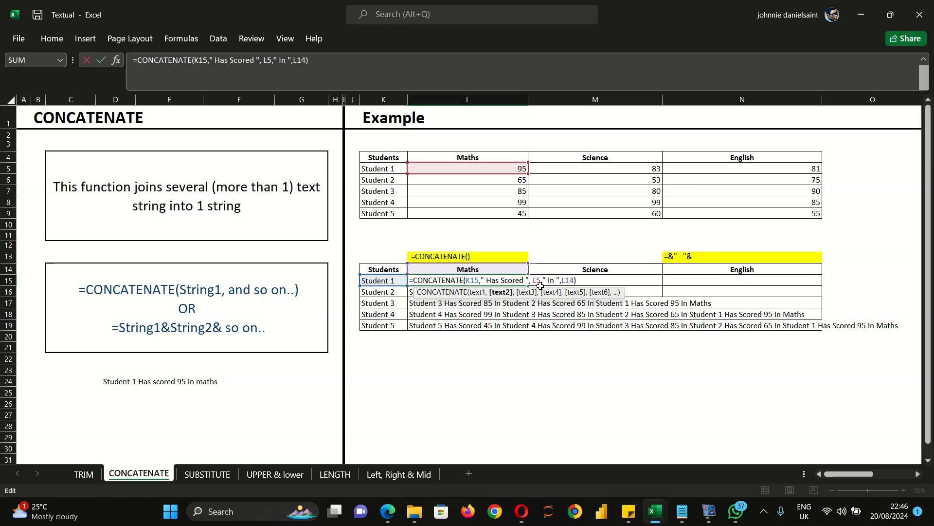
click(573, 293)
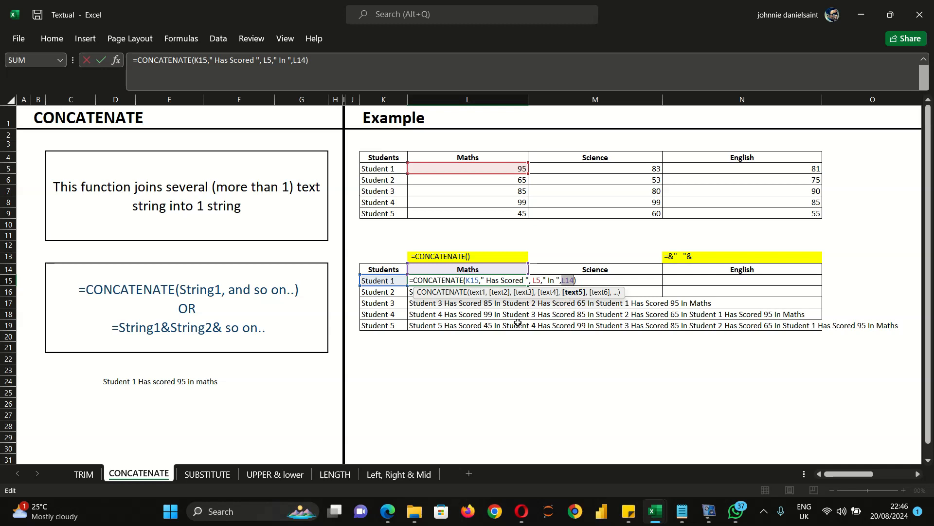
key(F4)
key(Return)
key(Up)
key(Up)
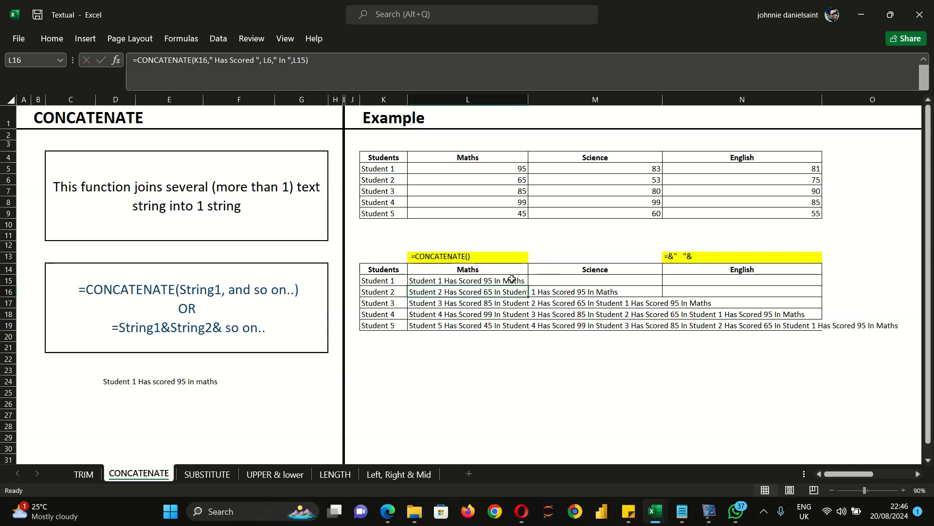
Fill the corrected Maths formula from L15 down to L19 for the remaining students
click(521, 281)
drag(526, 286, 526, 326)
click(467, 359)
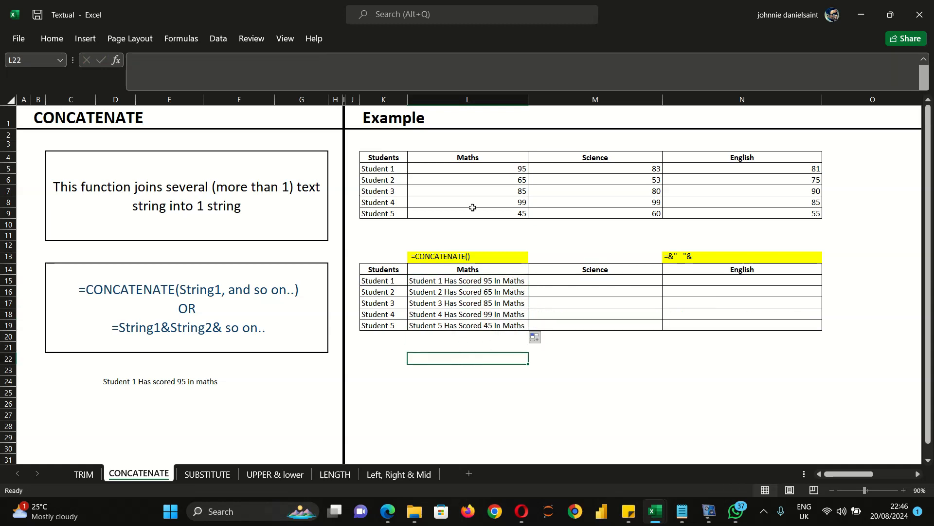
click(442, 271)
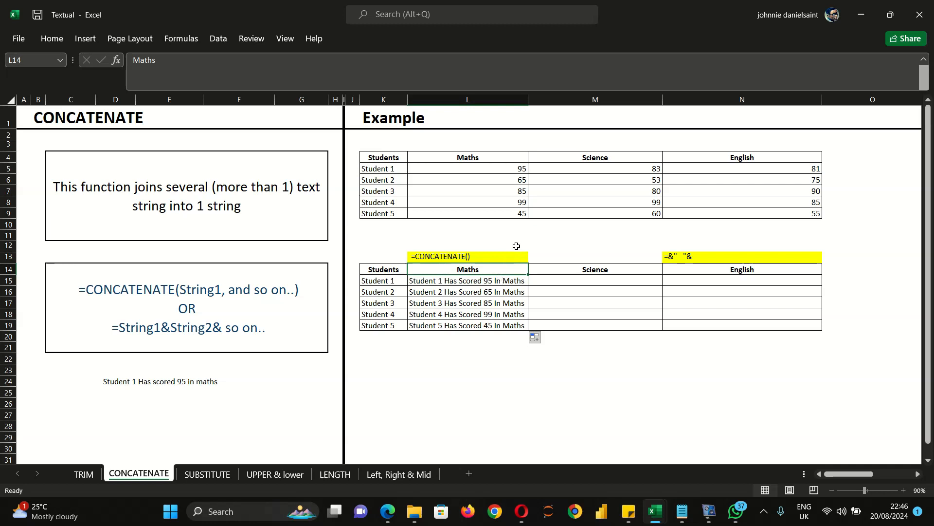
Enter =K15&" Has Scored "&L5&" In "&M14 in M15 to build Student 1's Science sentence with the & operator
click(644, 311)
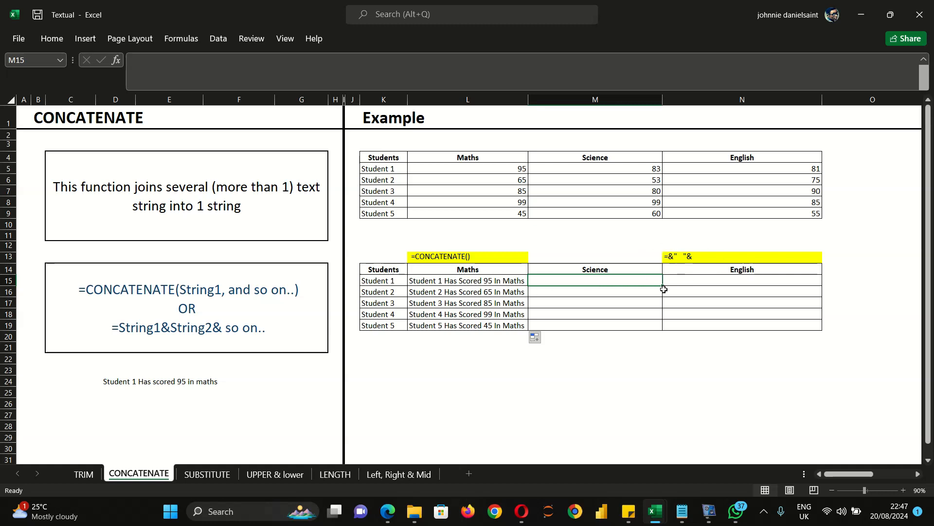
text(=)
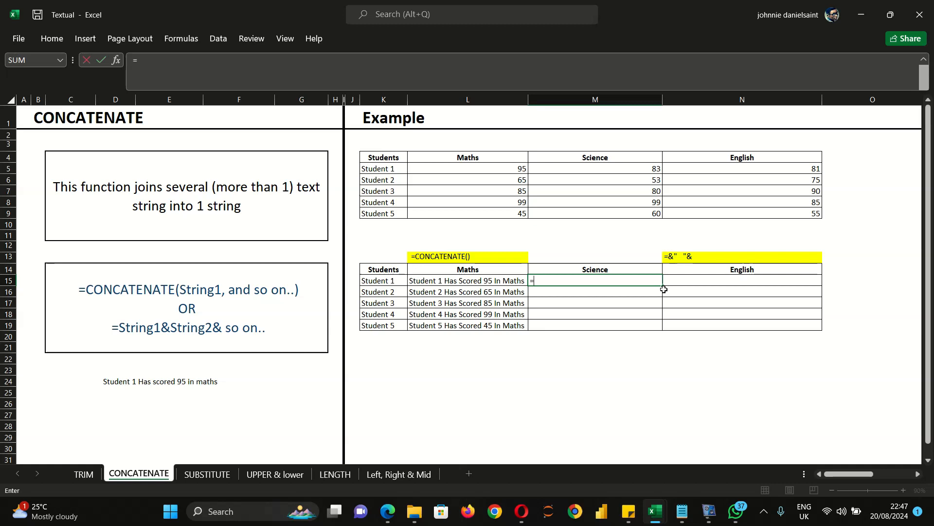
click(377, 283)
text(&)
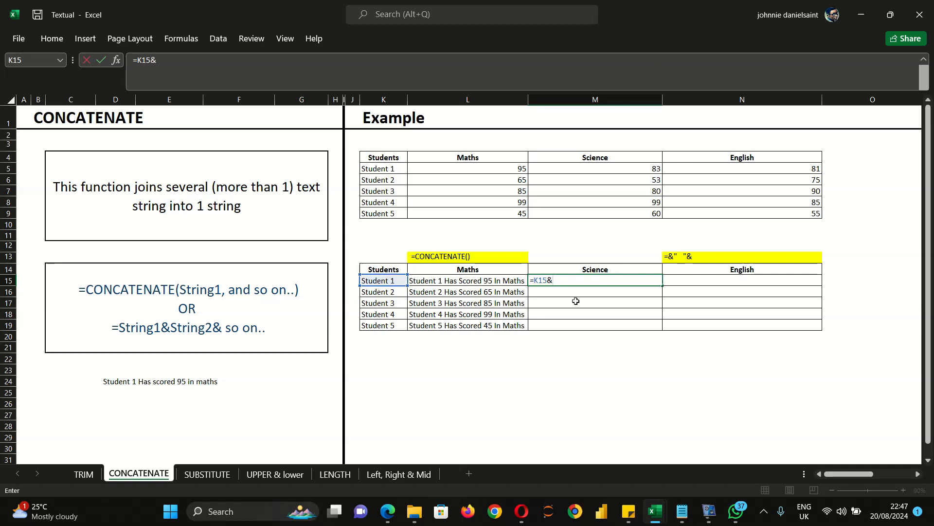
text(@)
key(BackSpace)
text(" Has Scores)
key(BackSpace)
text(d "&)
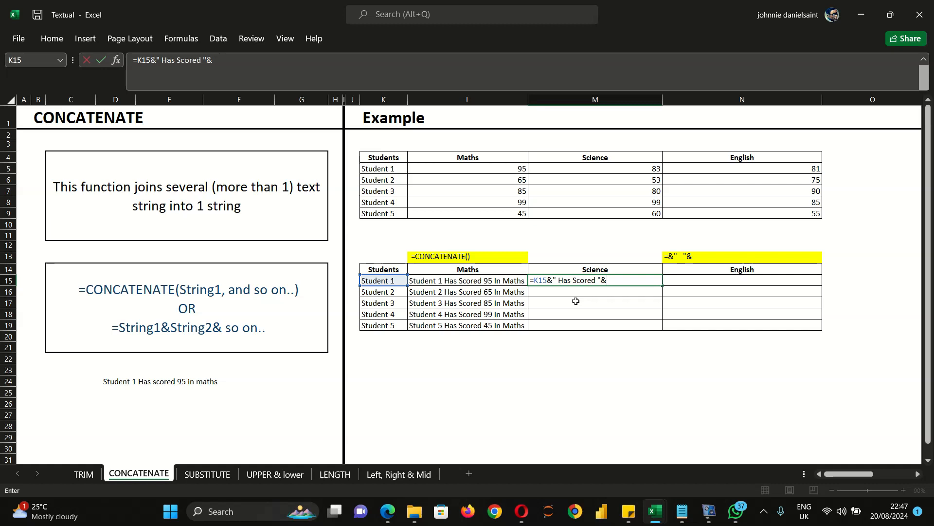
click(507, 170)
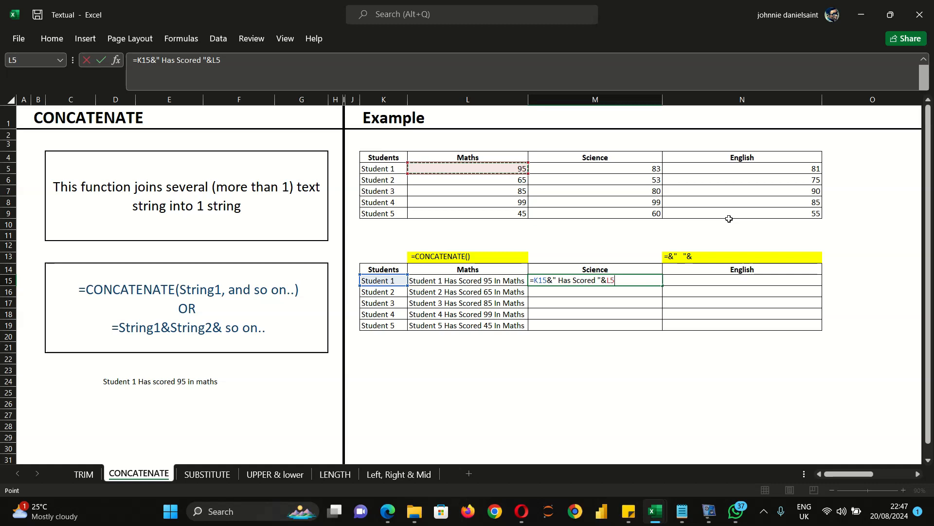
text(&@)
key(BackSpace)
text(" In "W)
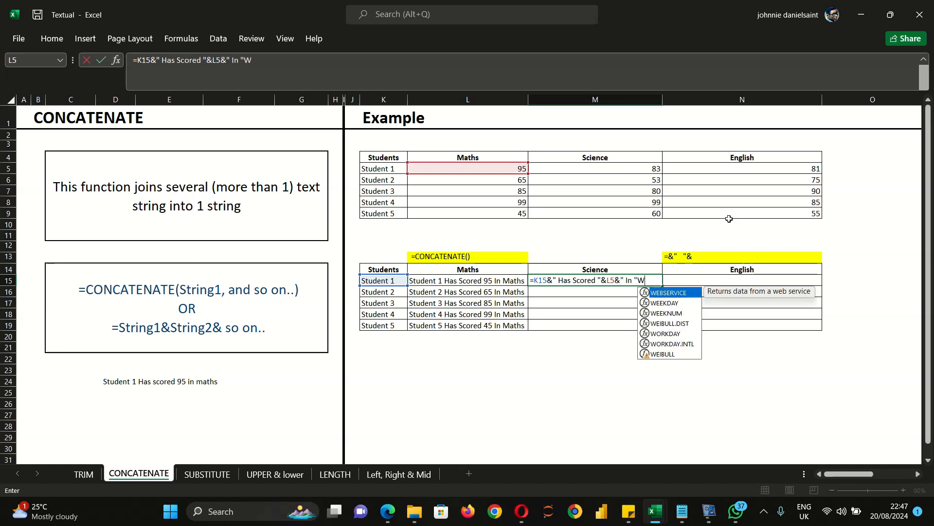
key(BackSpace)
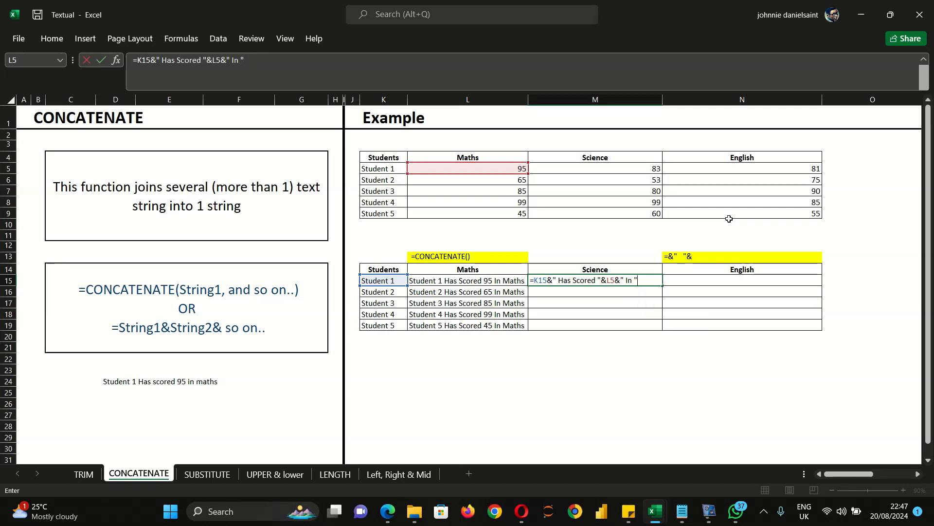
text(&)
click(598, 267)
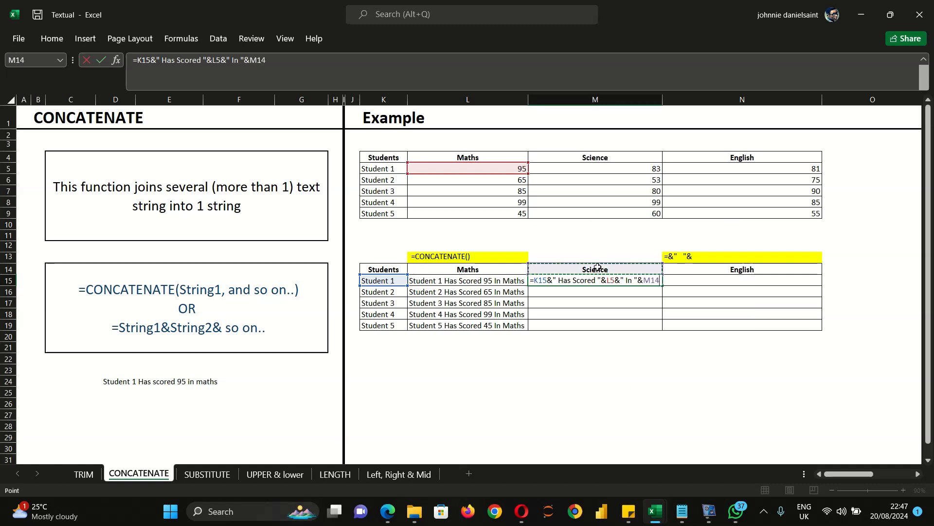
key(Return)
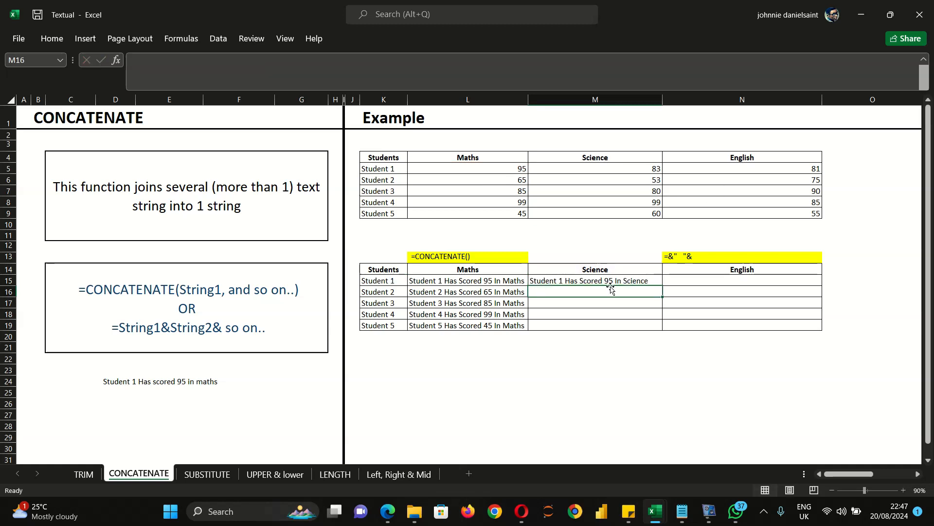
Make the M14 reference absolute in the Science formula in M15
click(611, 281)
double_click(628, 282)
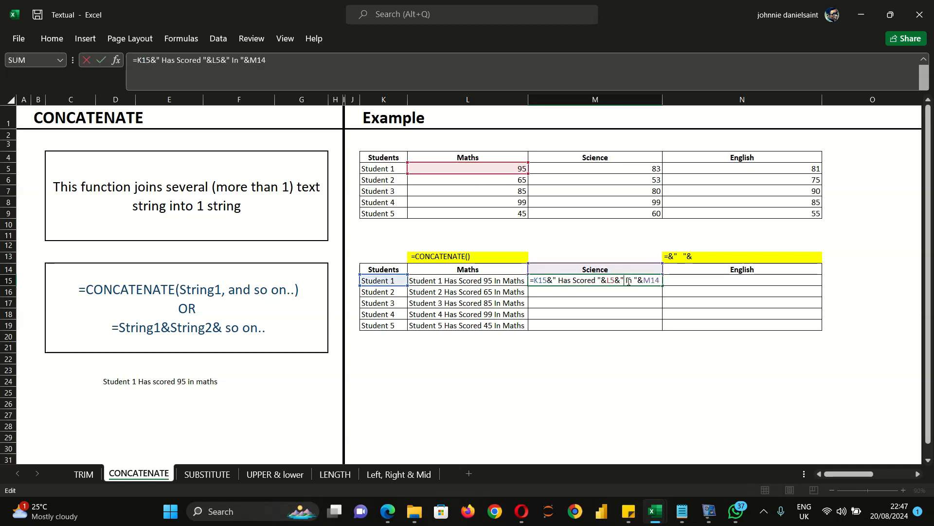
click(661, 281)
drag(662, 281, 645, 280)
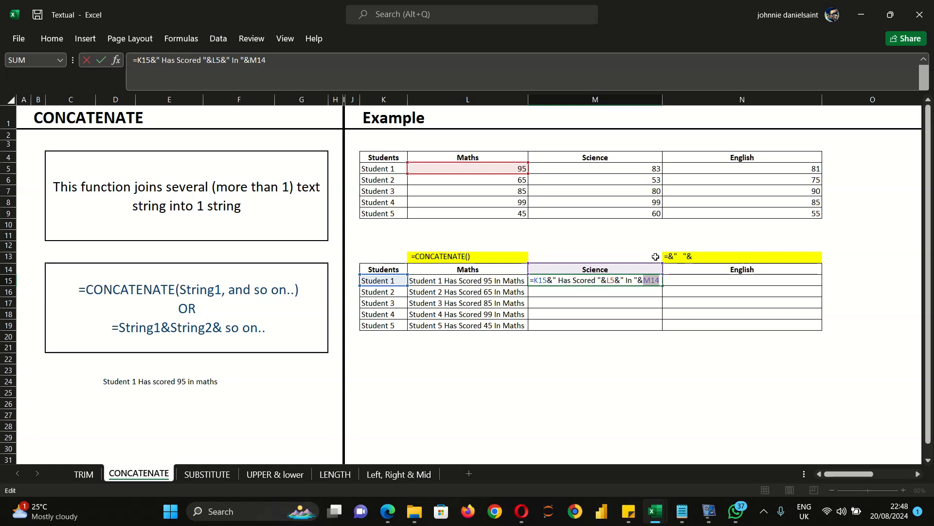
key(F4)
key(Return)
Fill the Science formula from M15 down to M19 for the remaining students
click(643, 284)
drag(662, 287, 663, 328)
click(722, 287)
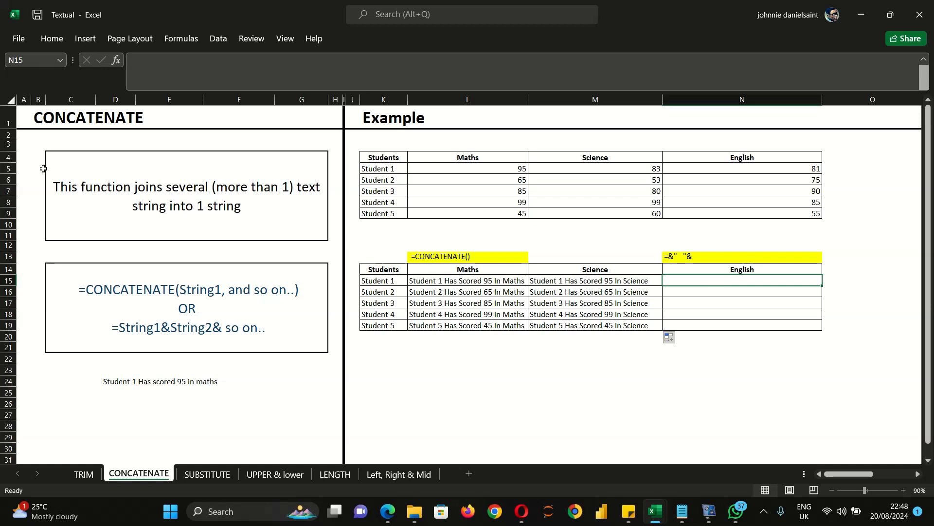
Open the SUBSTITUTE sheet to view its explanation and example table
click(222, 479)
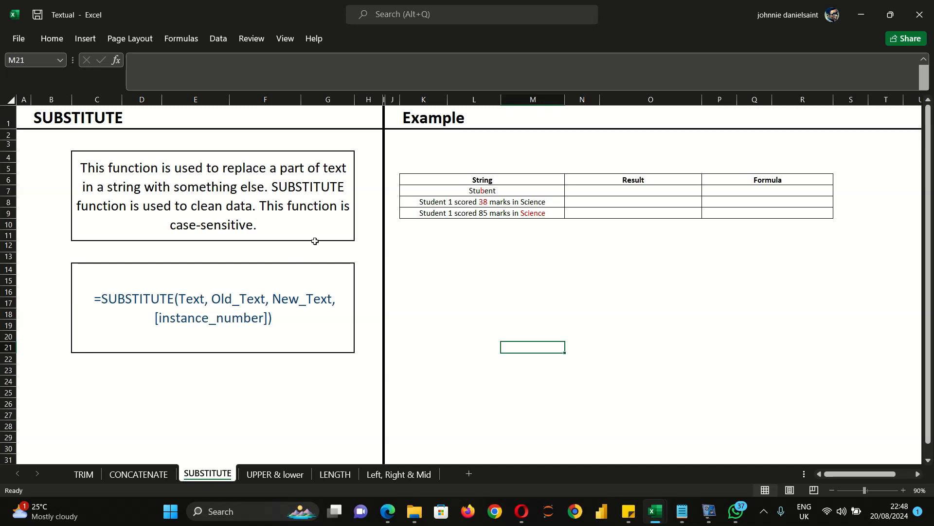
click(392, 269)
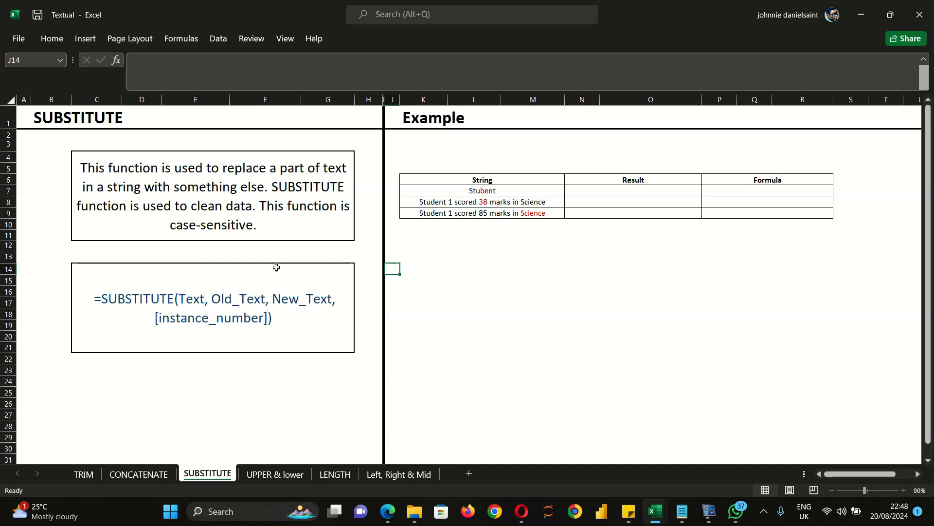
Enter =SUBSTITUTE(K7,"b","d",1) in N7 to correct the misspelled word in the first example string
click(601, 199)
click(603, 193)
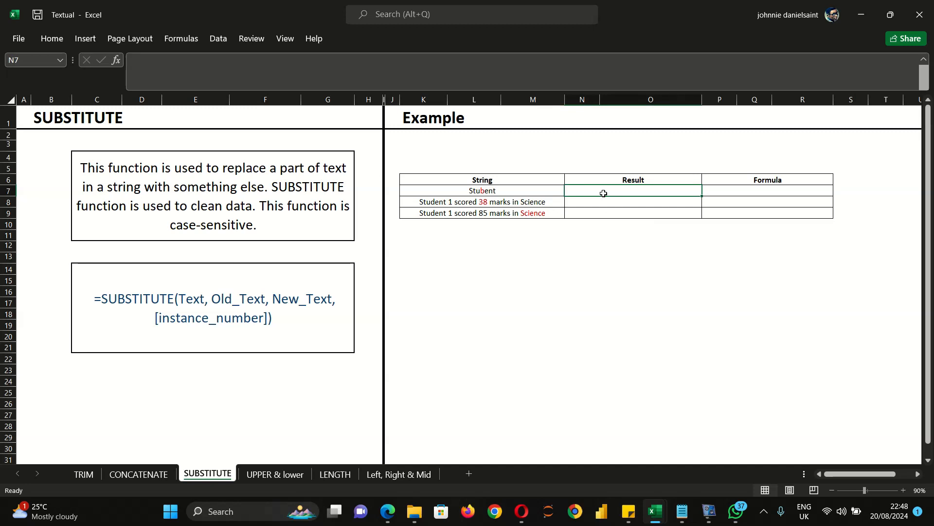
text(=)
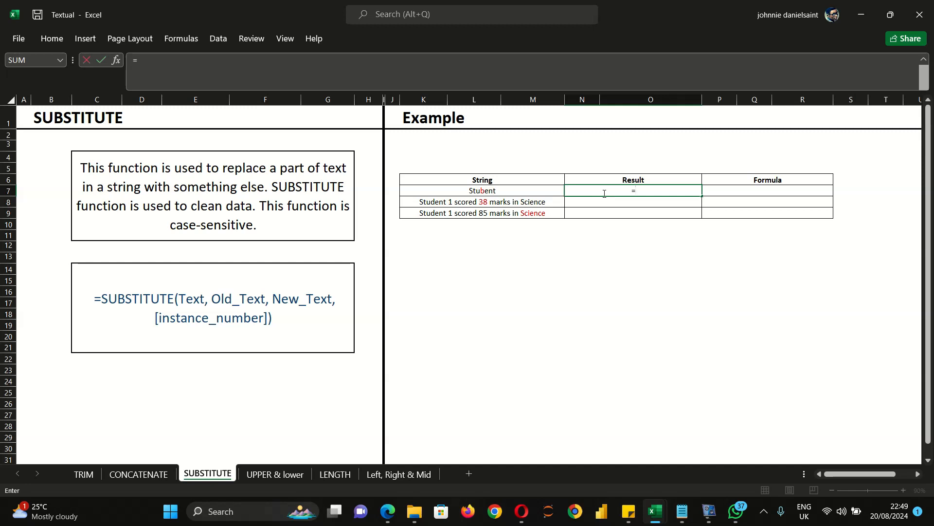
text(sub)
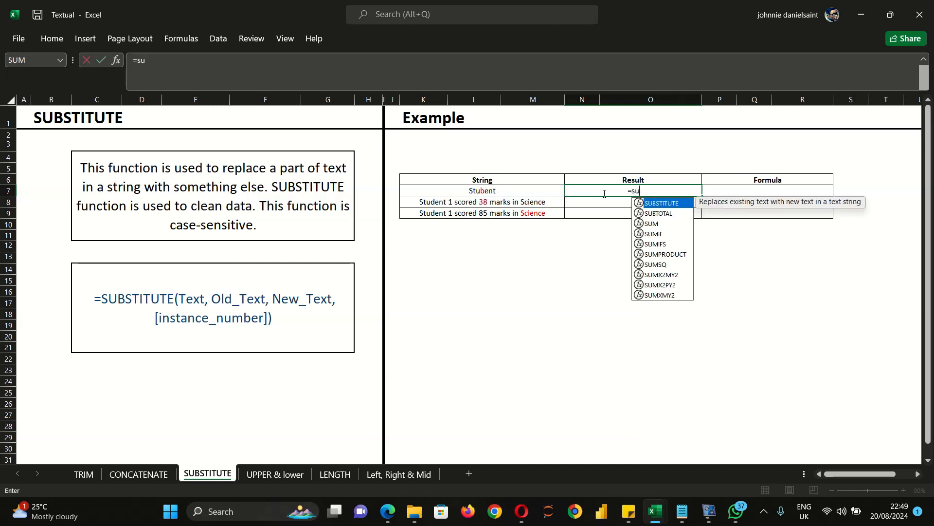
double_click(660, 203)
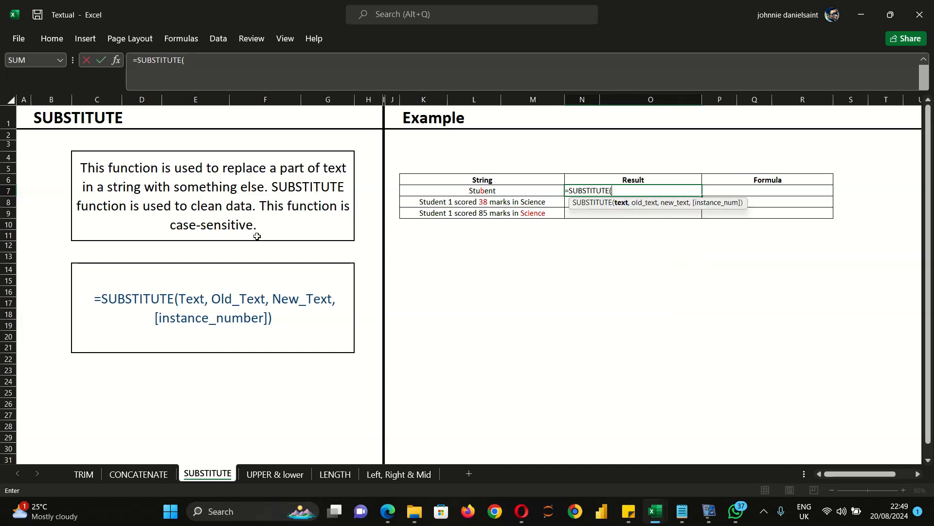
click(480, 191)
text(,)
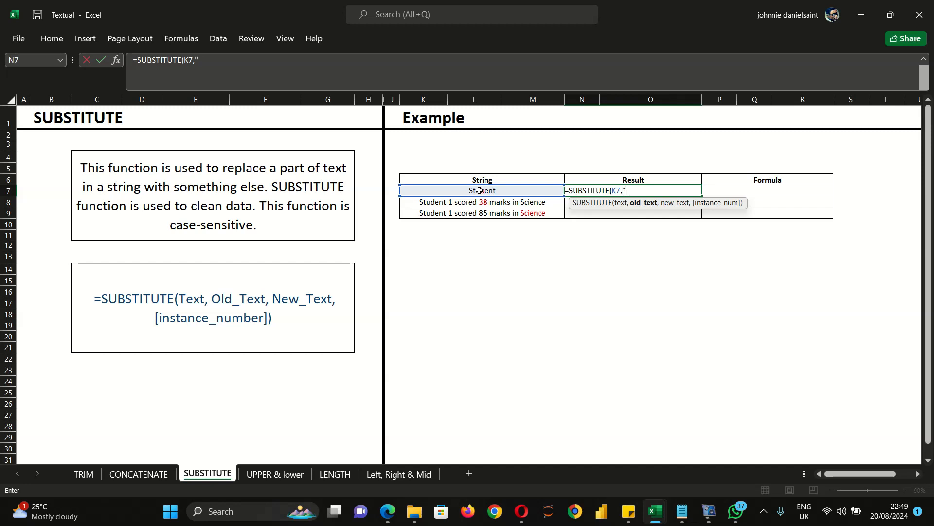
text("b",)
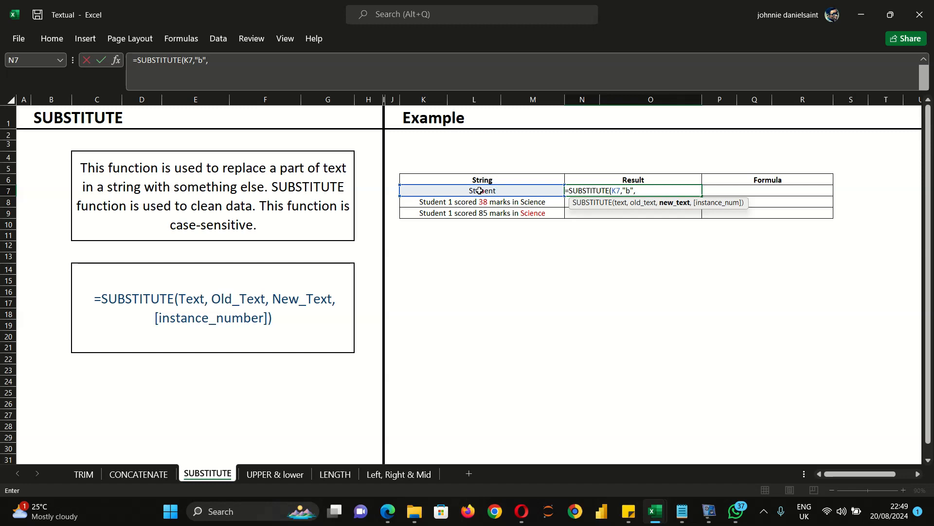
text("d",)
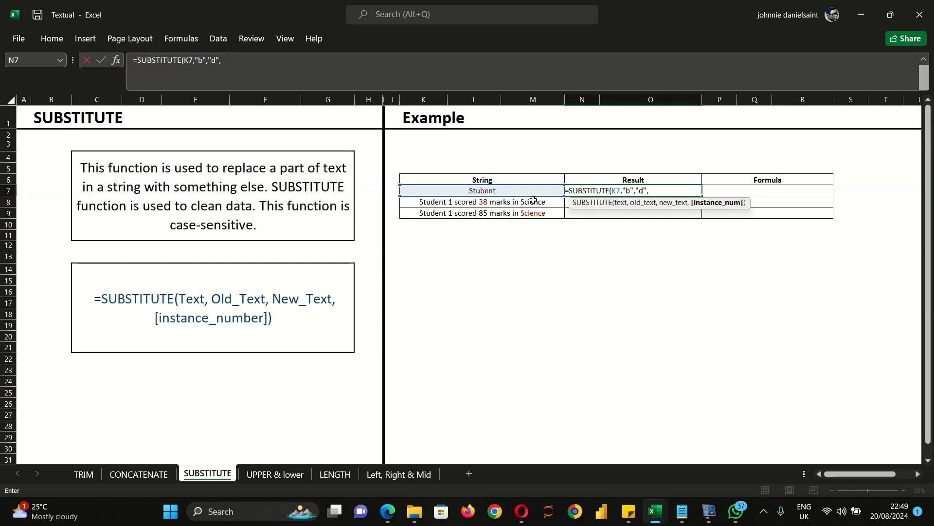
text(1)
key(Return)
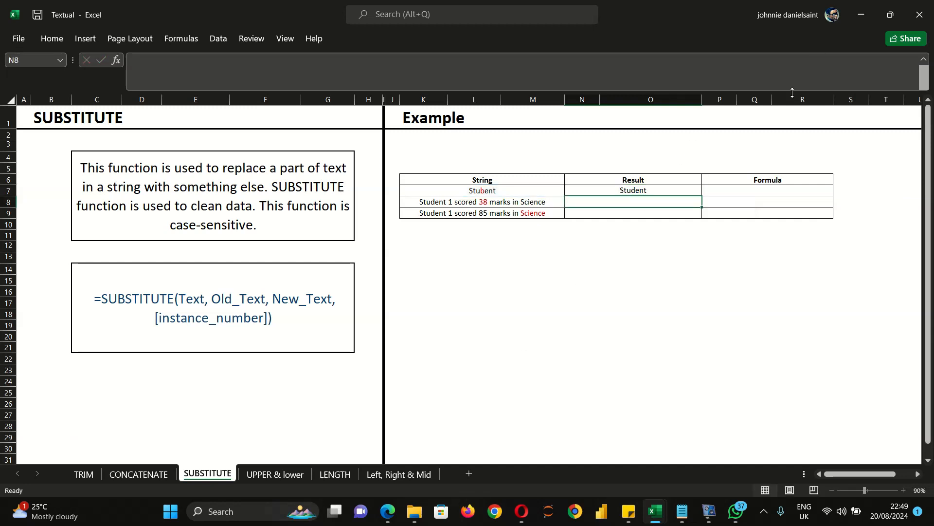
Enter =SUBSTITUTE(K8,38,50) in N8 to replace the mark in the second example string
double_click(609, 203)
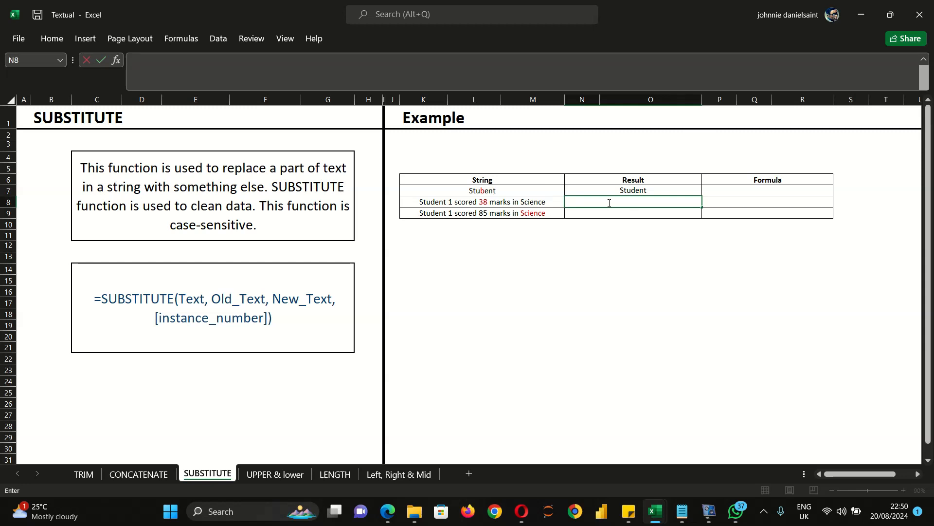
text(=sub)
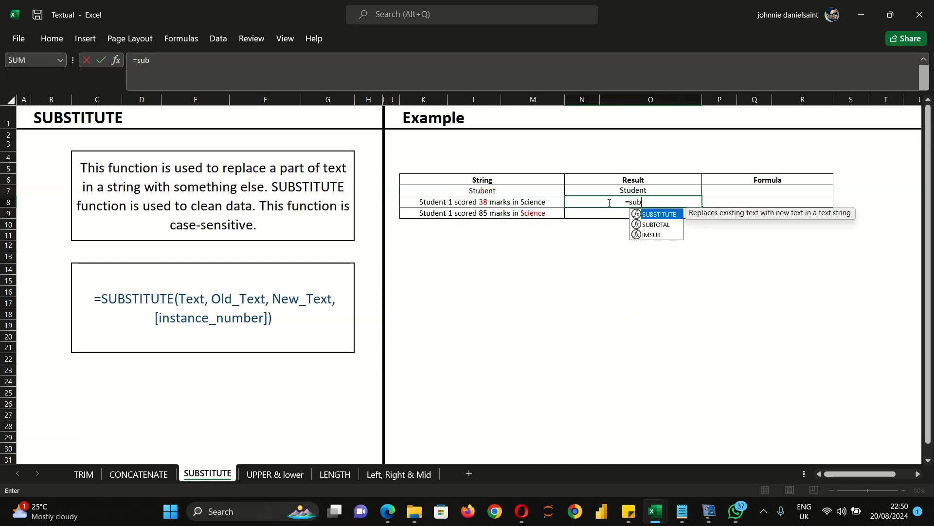
double_click(670, 215)
click(453, 201)
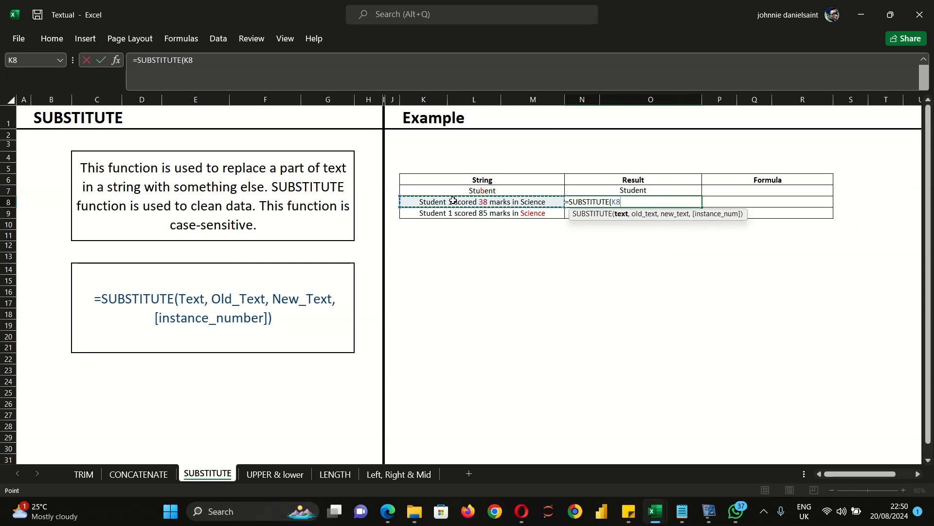
text(,39)
key(BackSpace)
text(8,50)
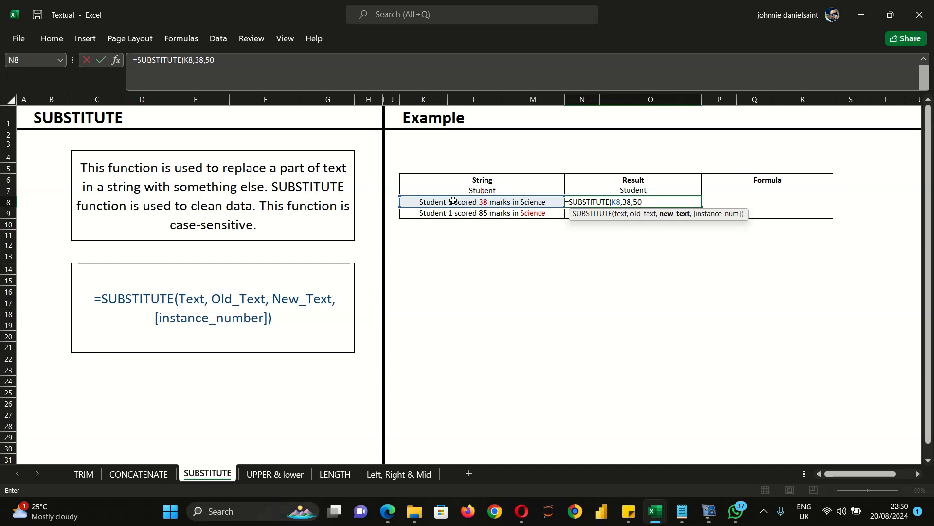
key(Return)
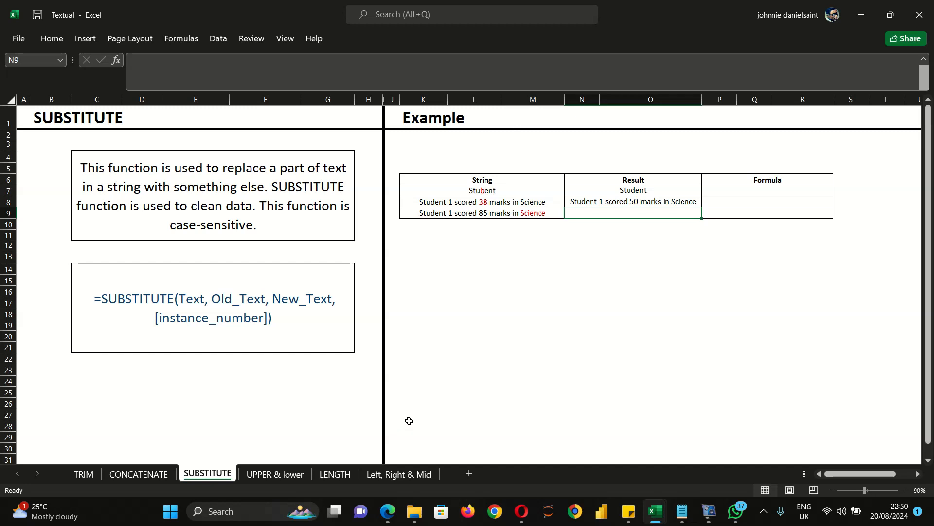
On the UPPER & lower sheet, enter =UPPER(L5) in M5 and fill it down to M9
click(262, 474)
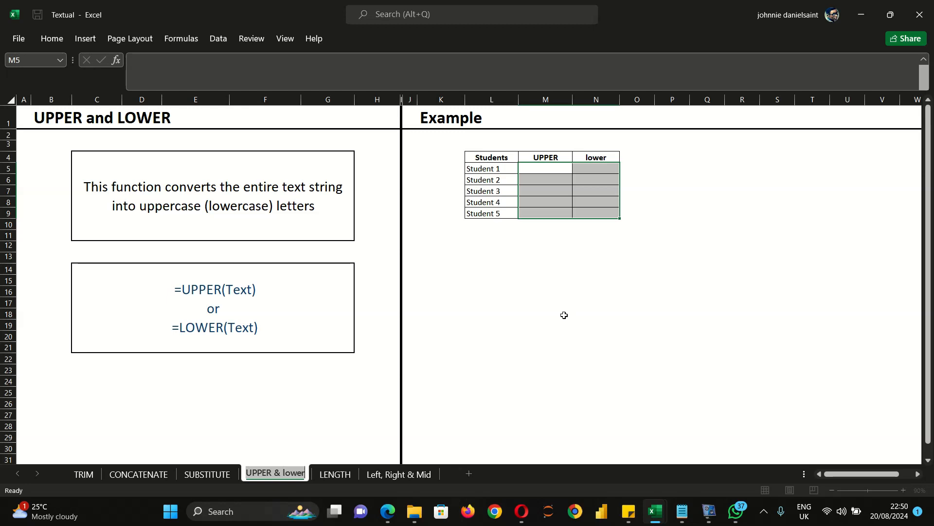
click(539, 168)
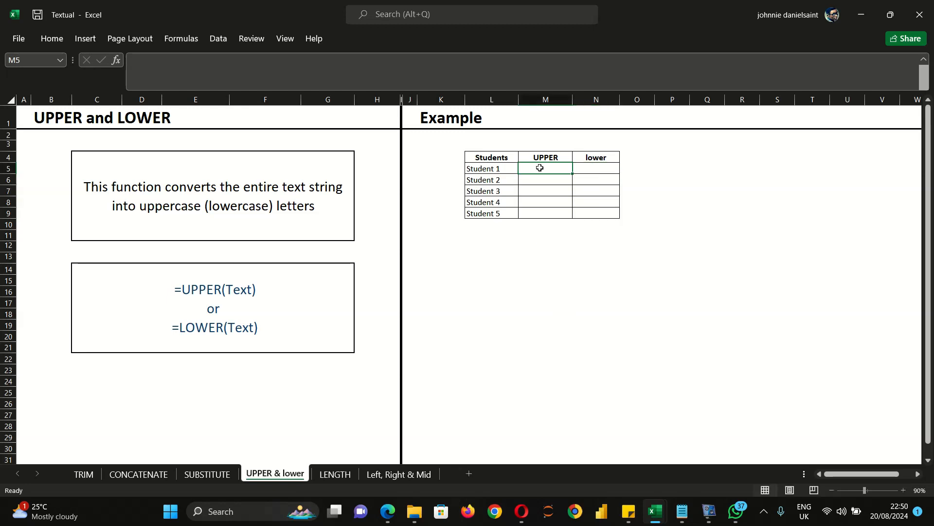
text(=)
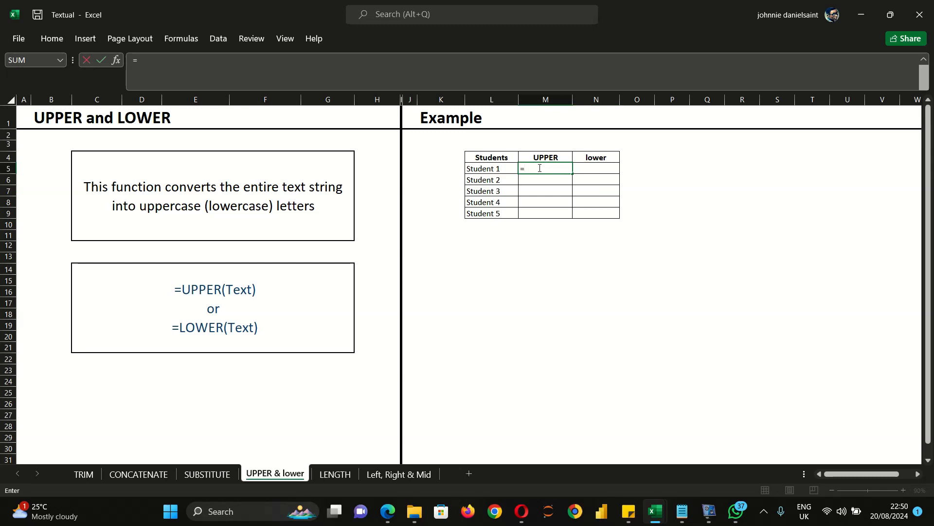
text(upp)
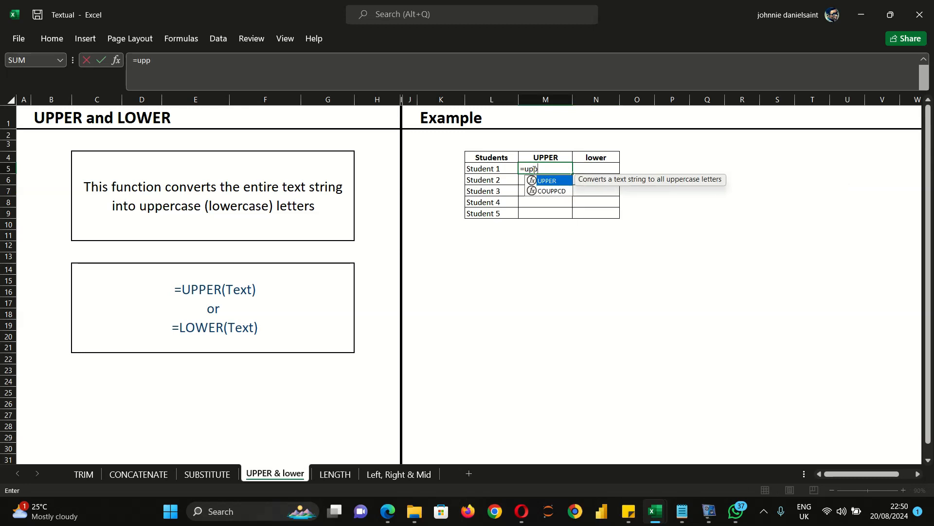
double_click(546, 180)
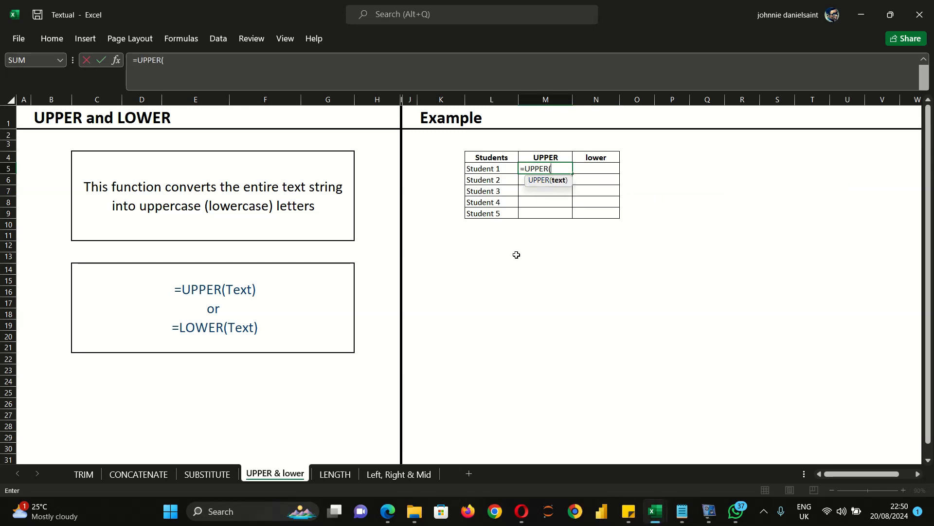
click(495, 169)
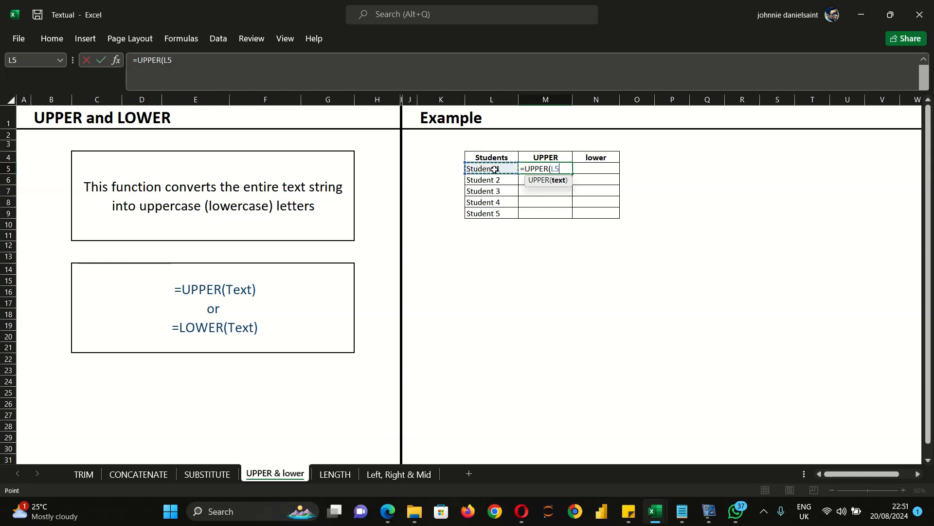
key(Return)
click(567, 171)
drag(573, 173, 575, 220)
Enter =LOWER(M5) in N5 and fill it down to N9 to complete the lower column
click(576, 168)
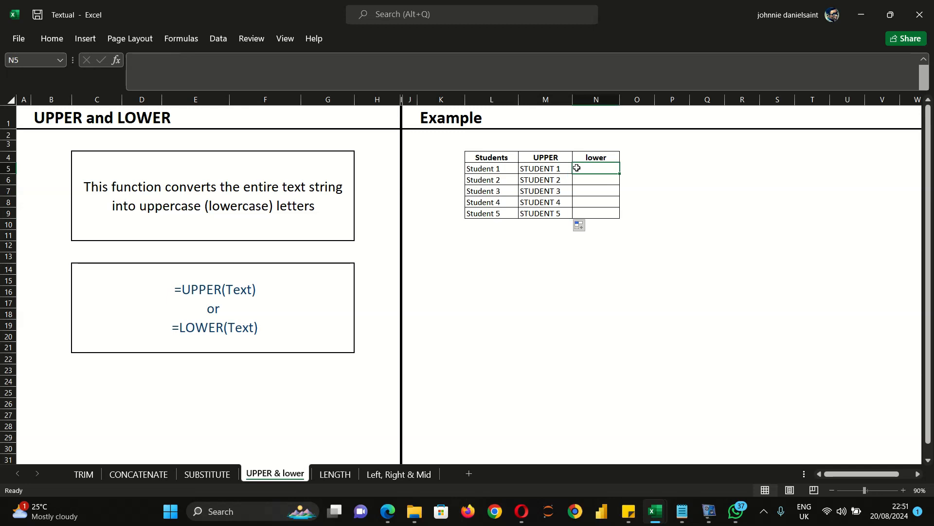
text(=l)
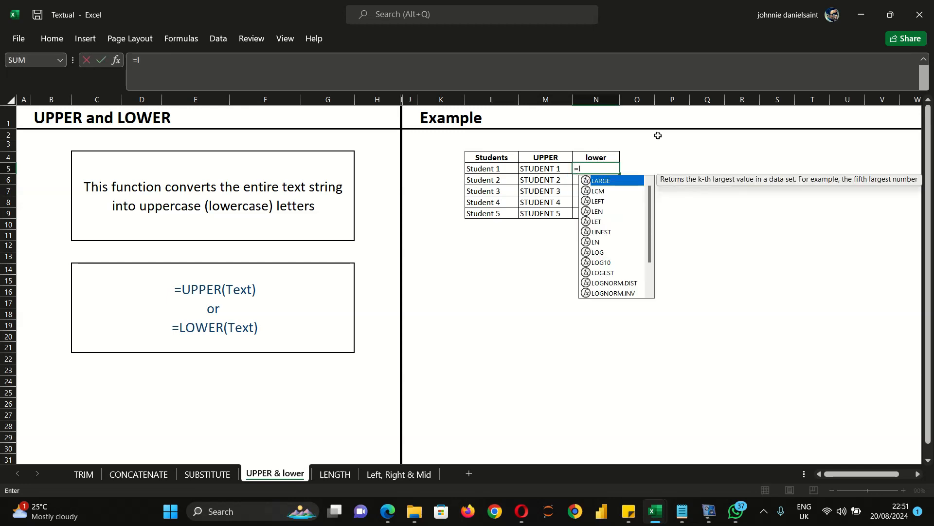
text(ow)
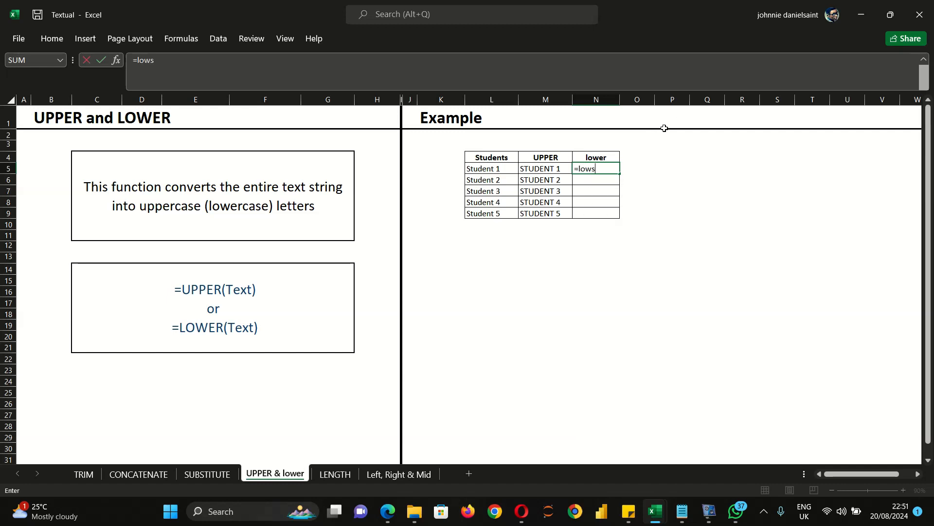
text(er)
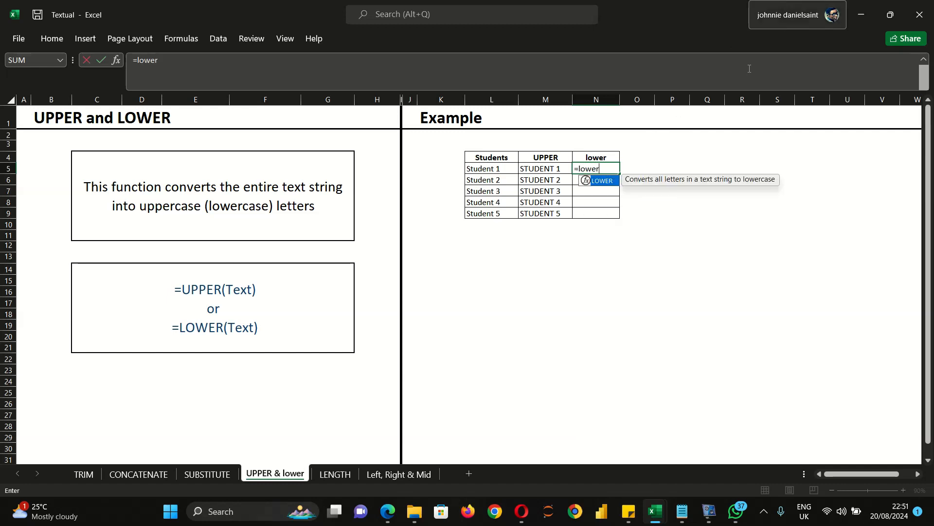
double_click(613, 182)
click(541, 170)
key(Return)
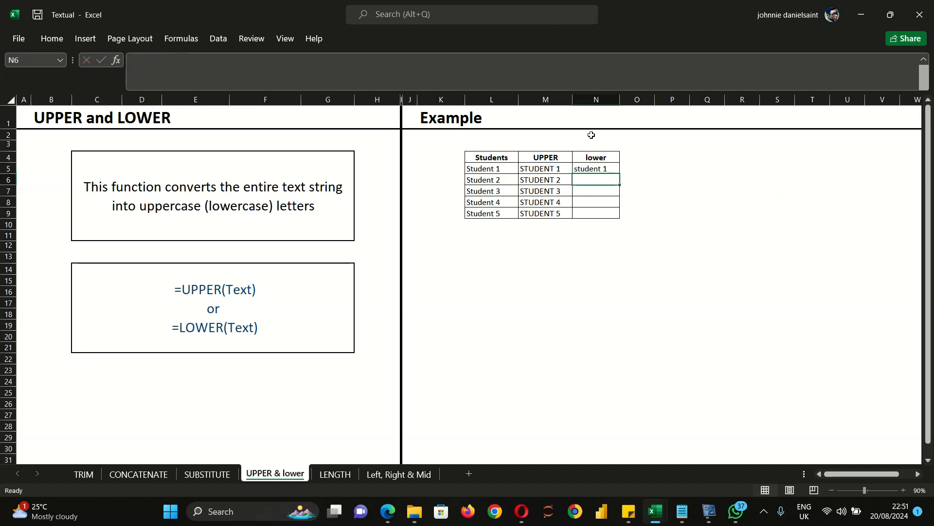
click(595, 166)
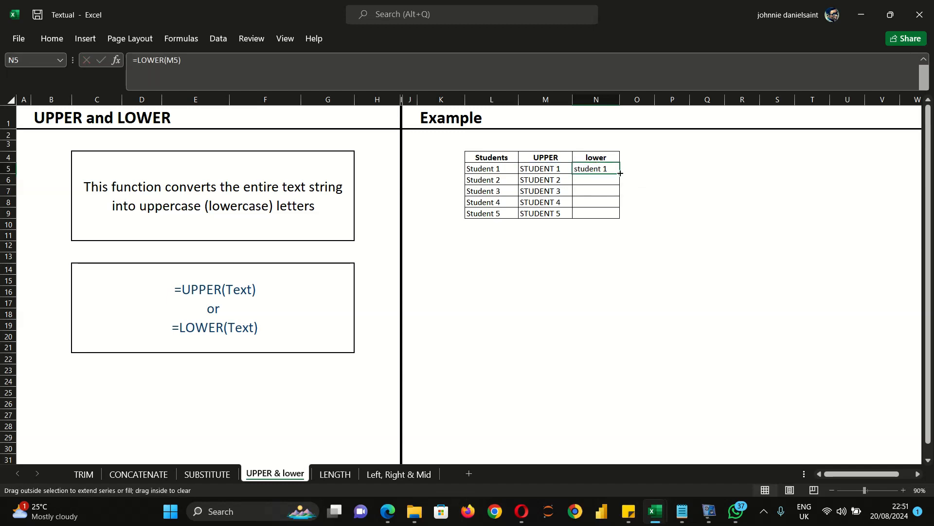
double_click(620, 174)
click(580, 281)
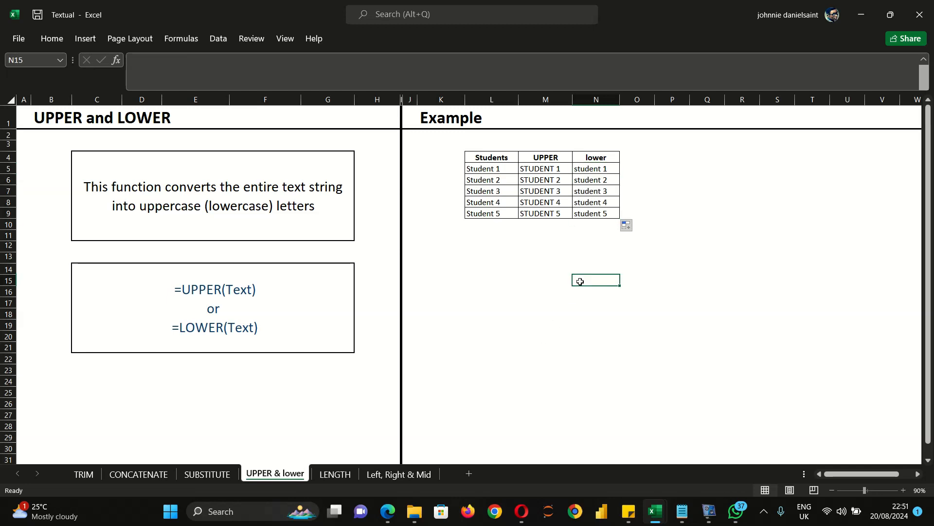
On the LENGTH sheet, enter =LEN(L5) in M5 and fill it down to M9
click(333, 474)
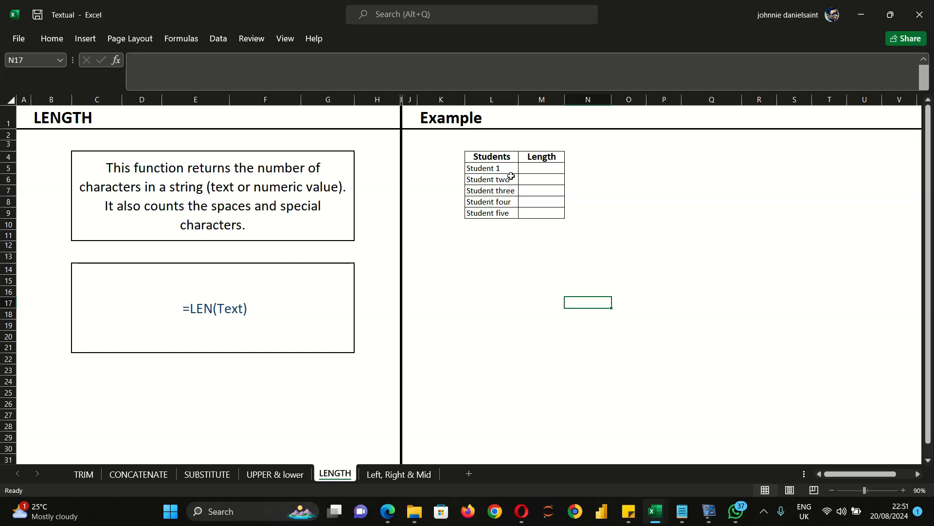
click(524, 169)
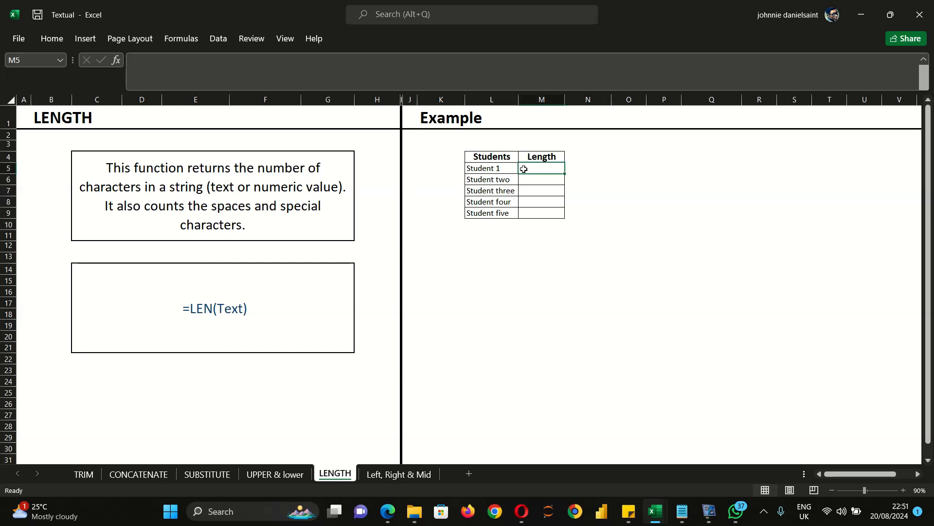
text(=)
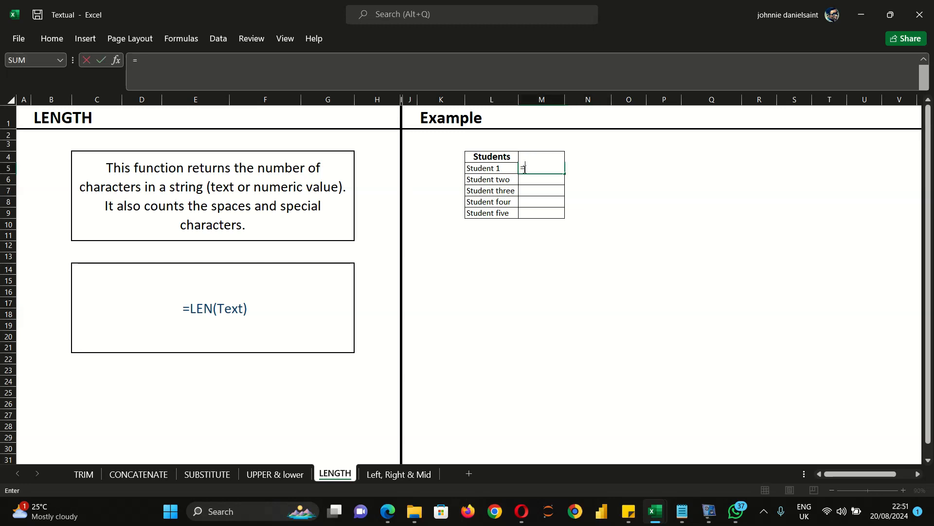
text(le)
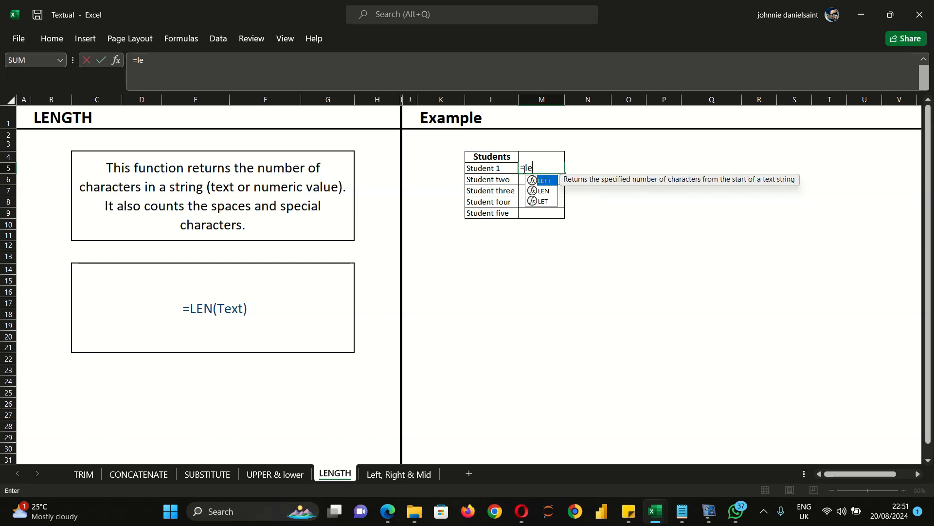
double_click(539, 191)
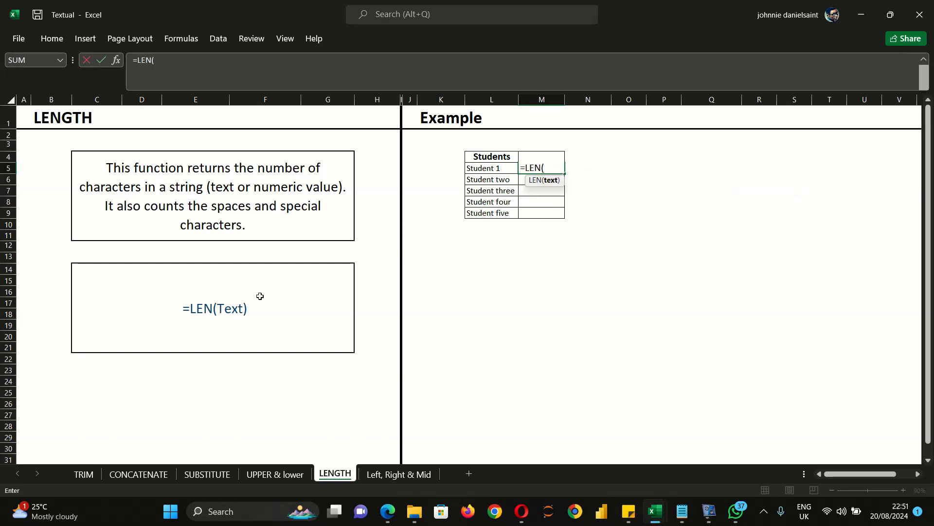
click(484, 171)
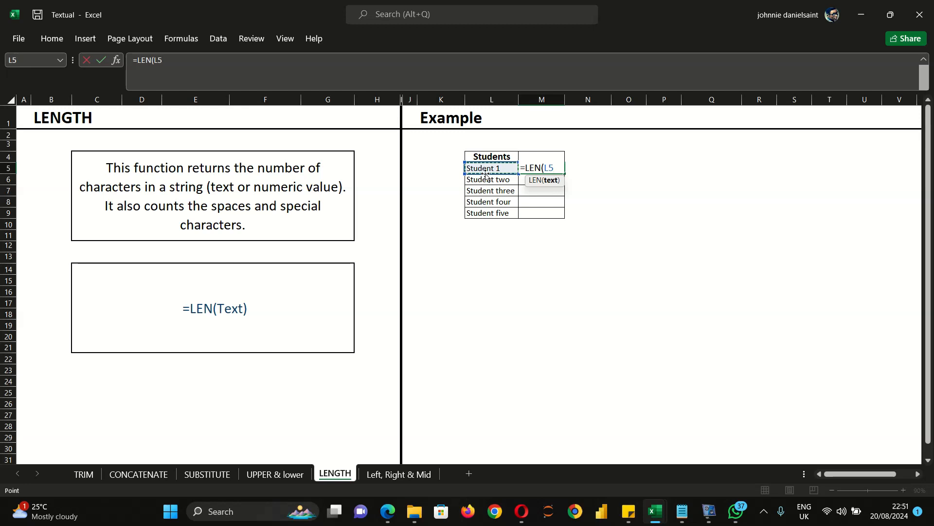
key(Return)
click(560, 170)
double_click(565, 173)
click(623, 220)
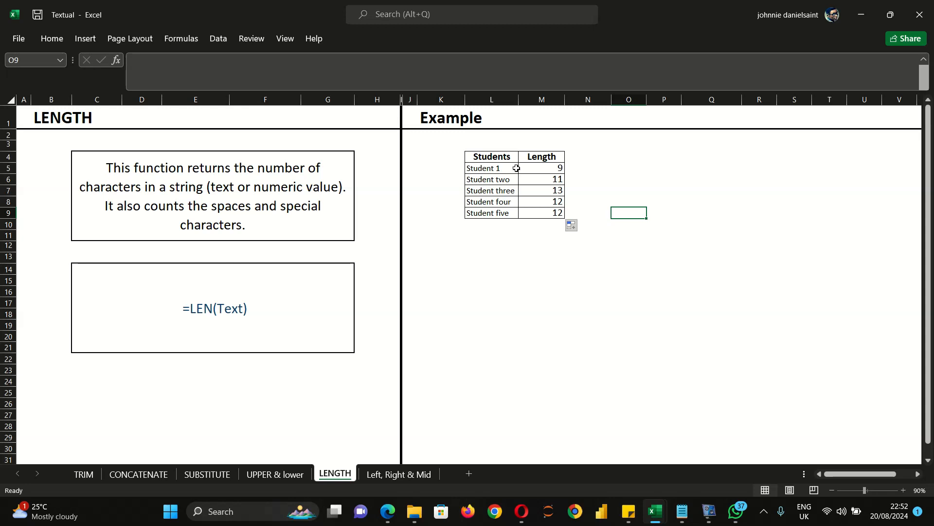
Inspect the LEN formula in M5 and the cell it references
double_click(533, 169)
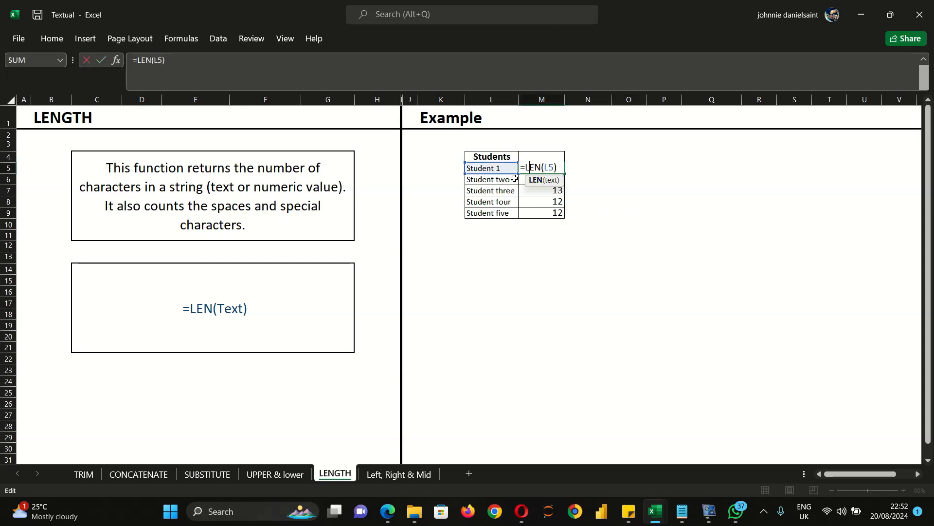
key(Return)
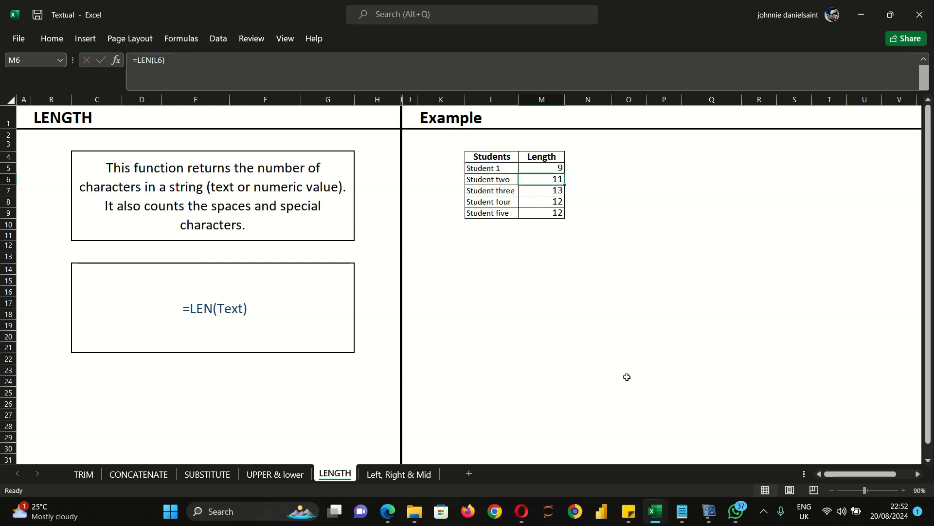
Rename the Left, Right & Mid sheet as "Left, Right & Mid& Flashfill"
click(390, 480)
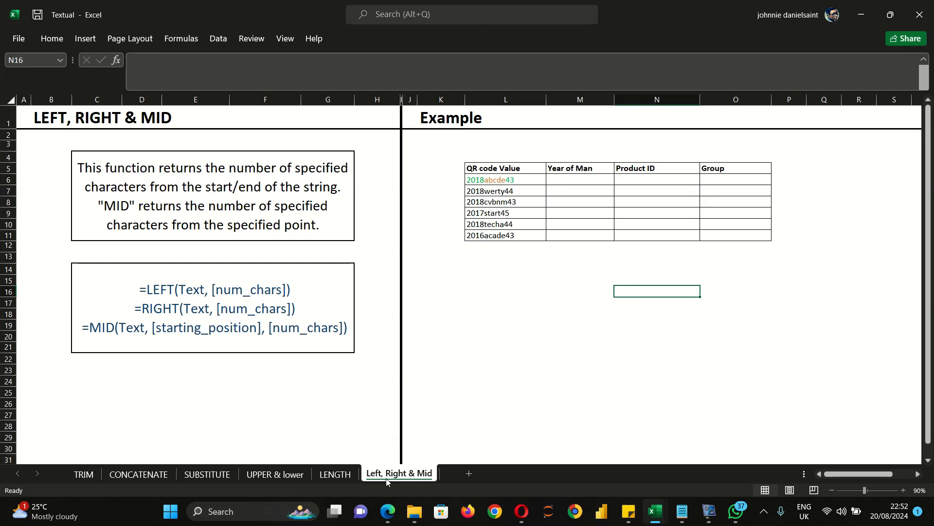
double_click(433, 474)
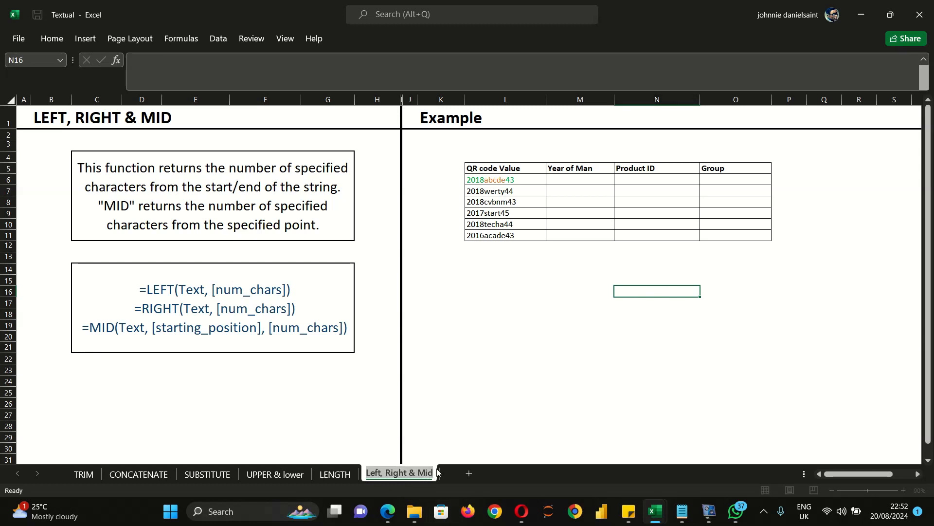
click(432, 471)
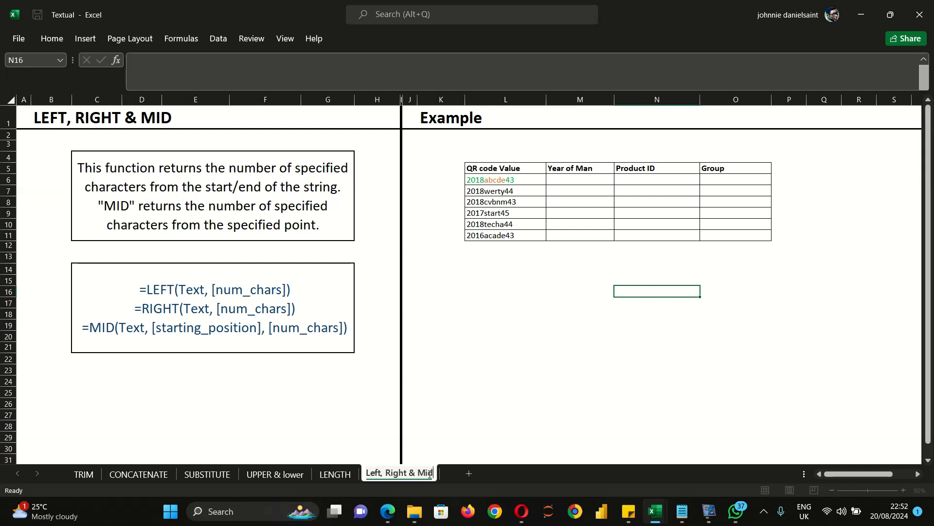
text(& Flashfill)
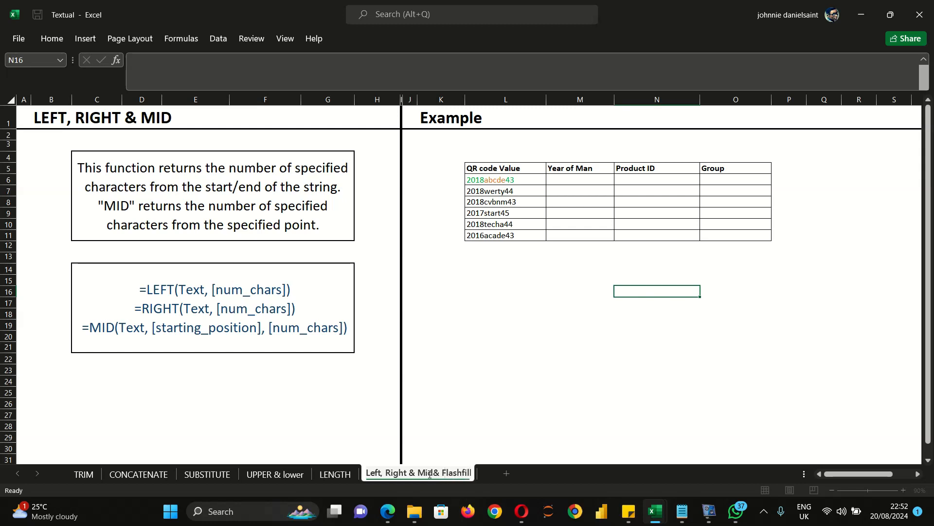
key(Return)
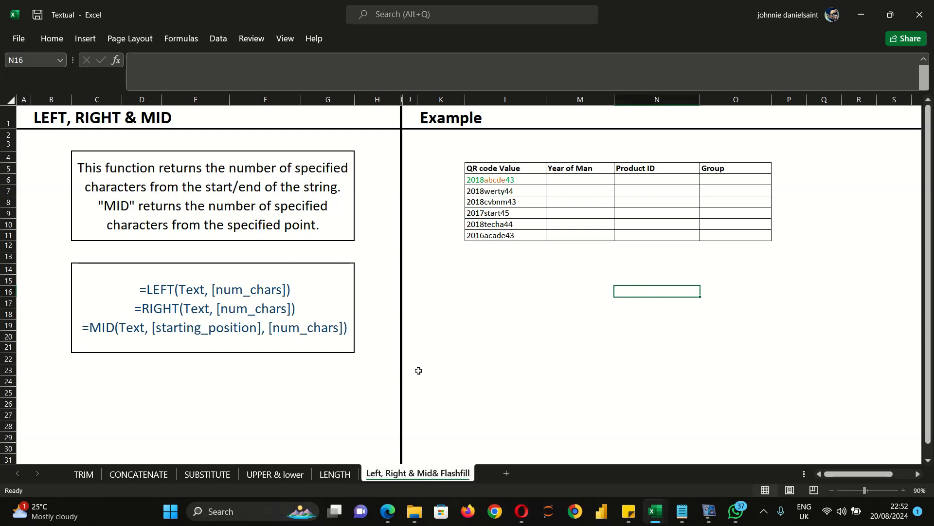
Enter =LEFT(L6,4) in M6 and fill it down to M11 to complete the Year of Man column
click(550, 180)
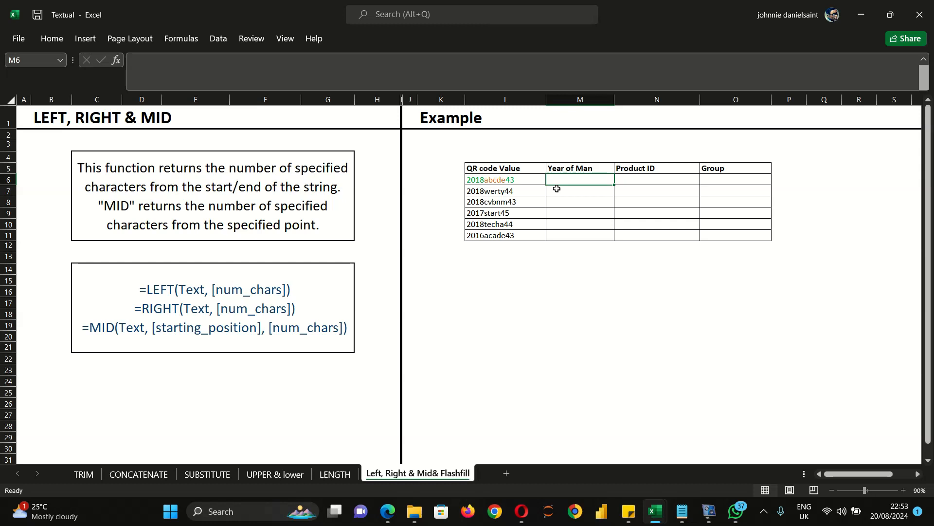
text(=lef)
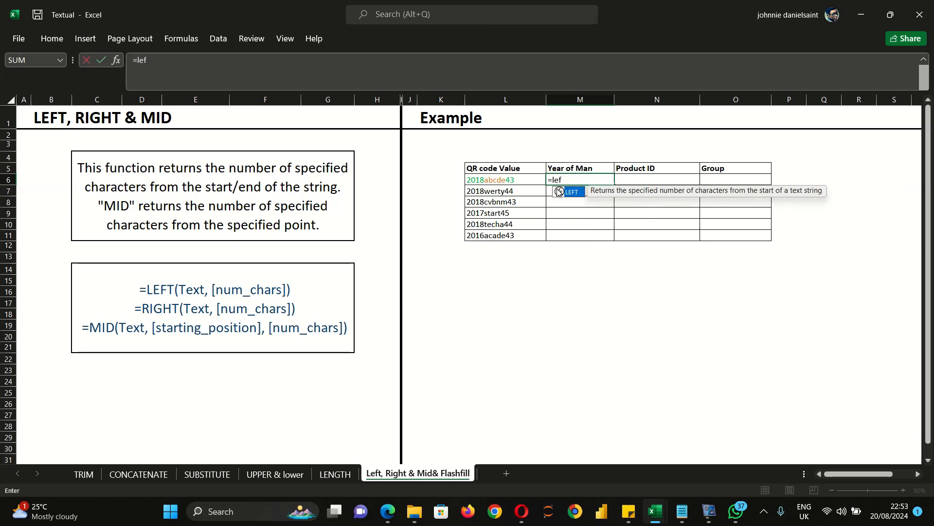
double_click(576, 195)
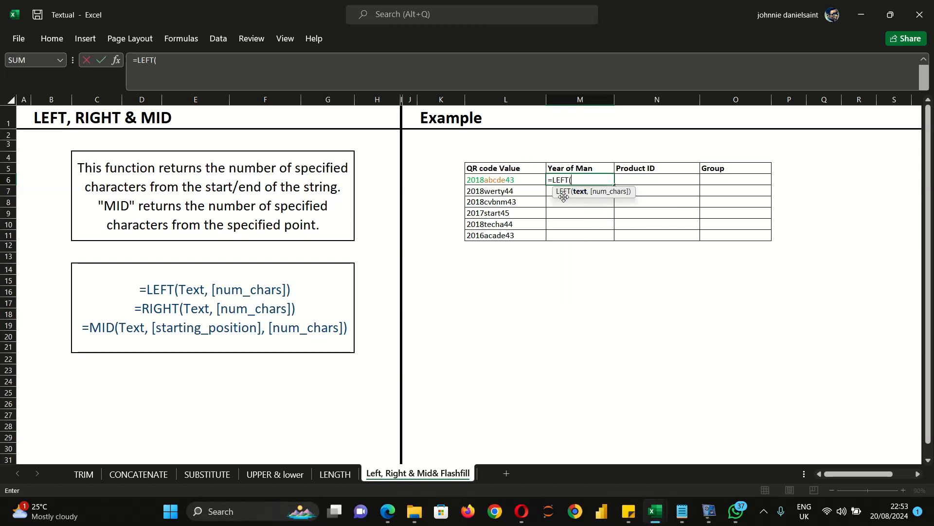
click(508, 181)
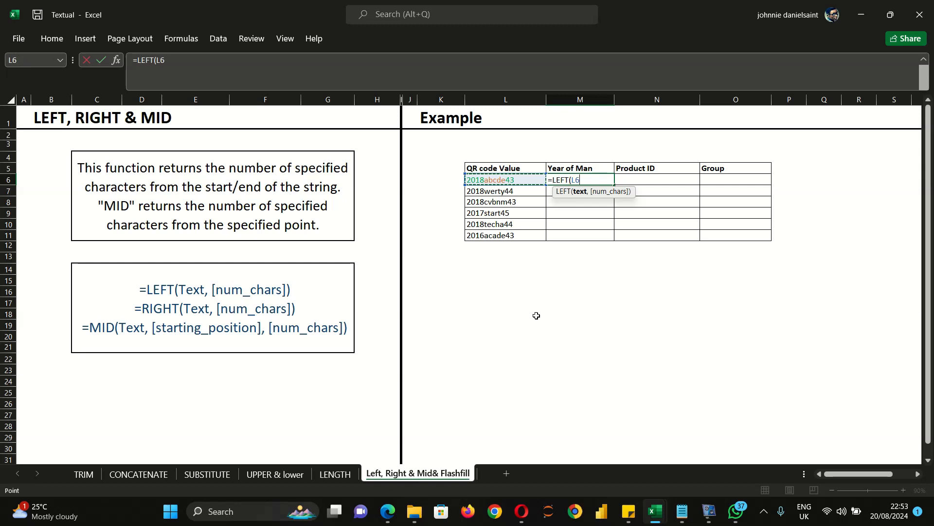
text(,4)
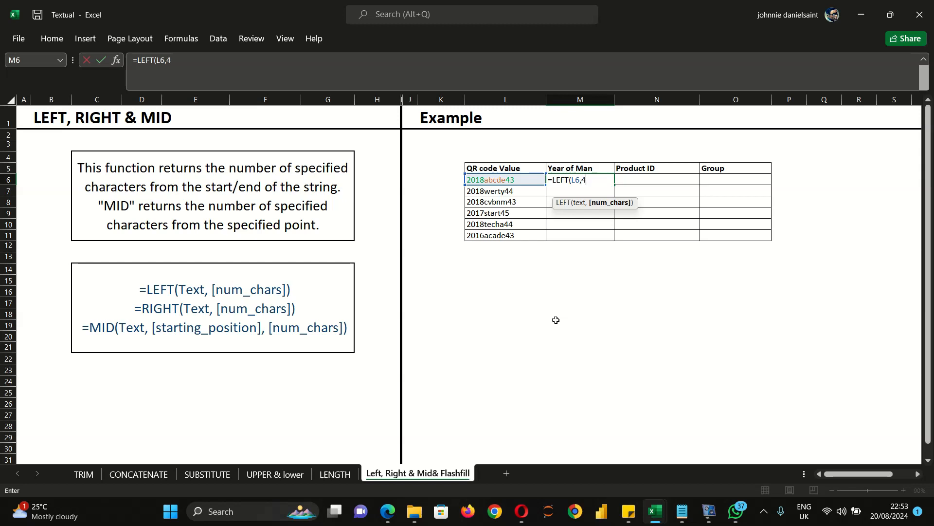
key(Return)
click(603, 179)
double_click(613, 182)
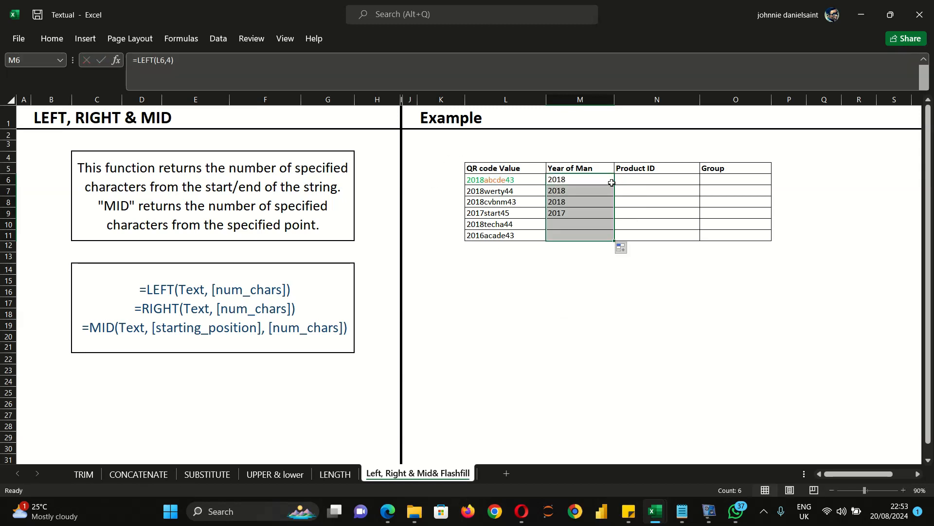
click(501, 314)
Enter =MID(L6,5,5) in N6 and fill it down to N11 to complete the Product ID column
click(644, 181)
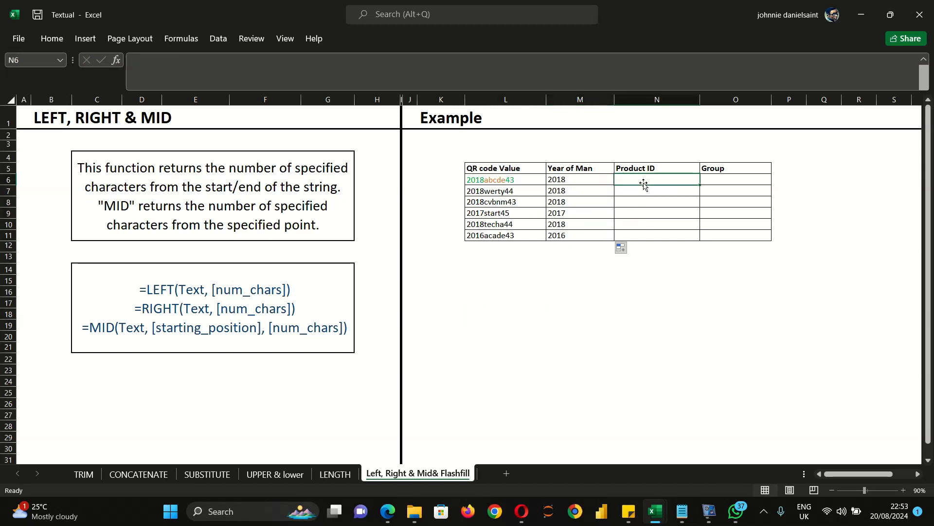
text(=)
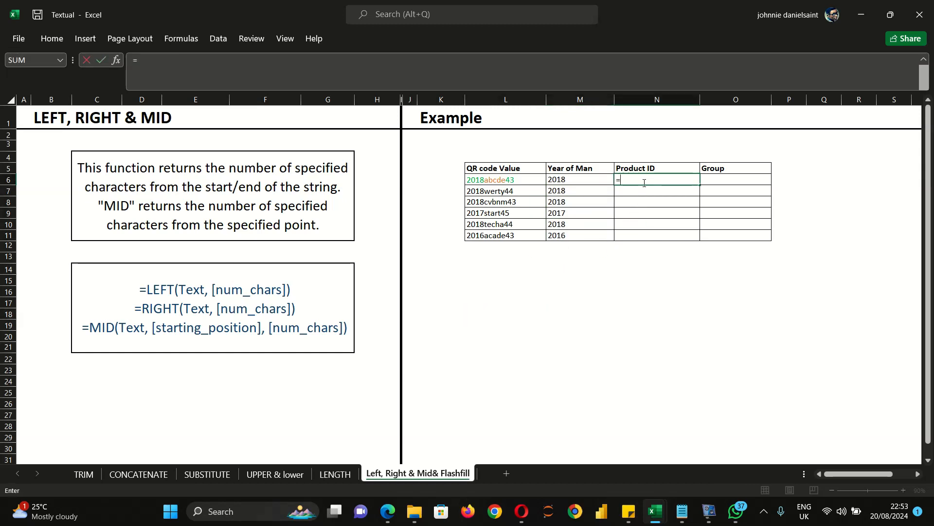
text(mid)
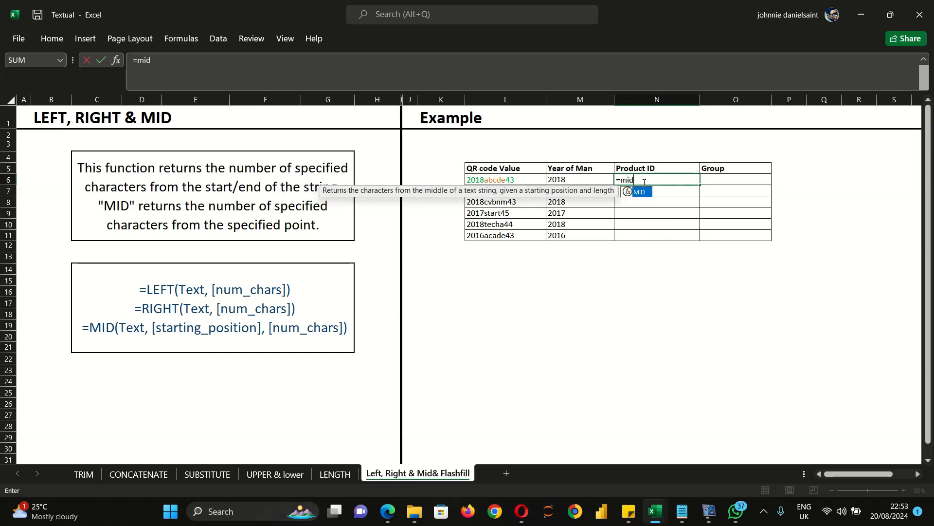
double_click(644, 193)
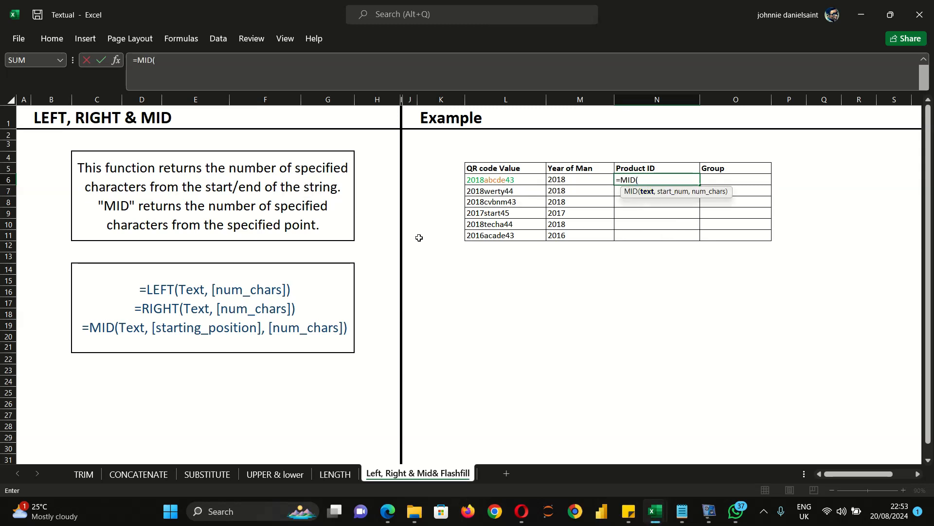
click(503, 184)
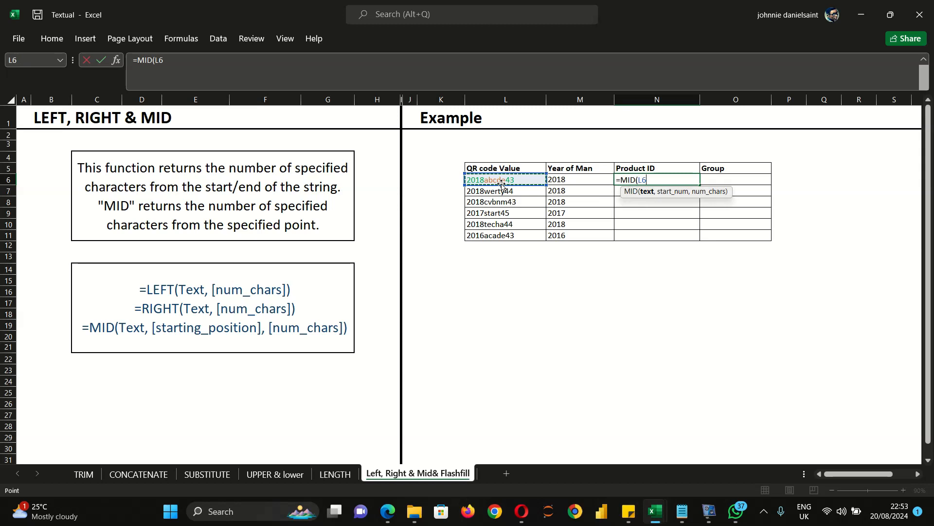
text(,)
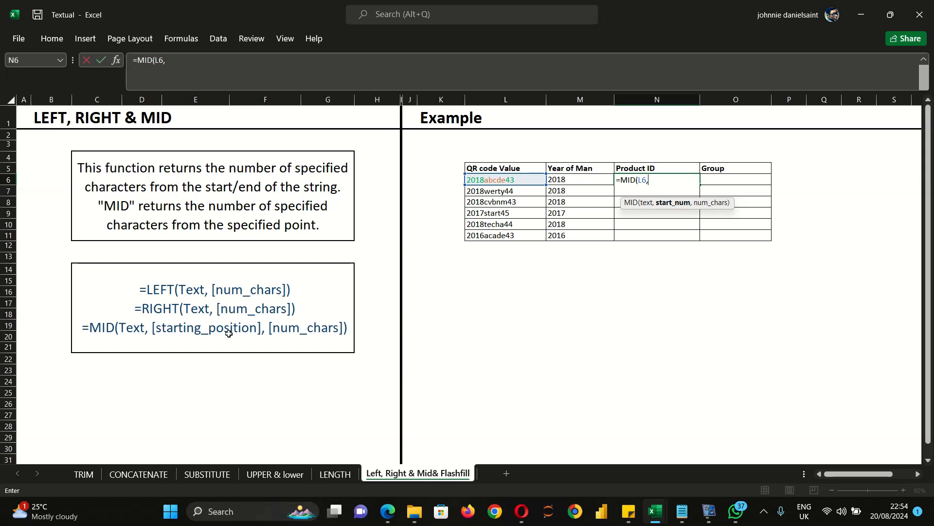
text(5,5)
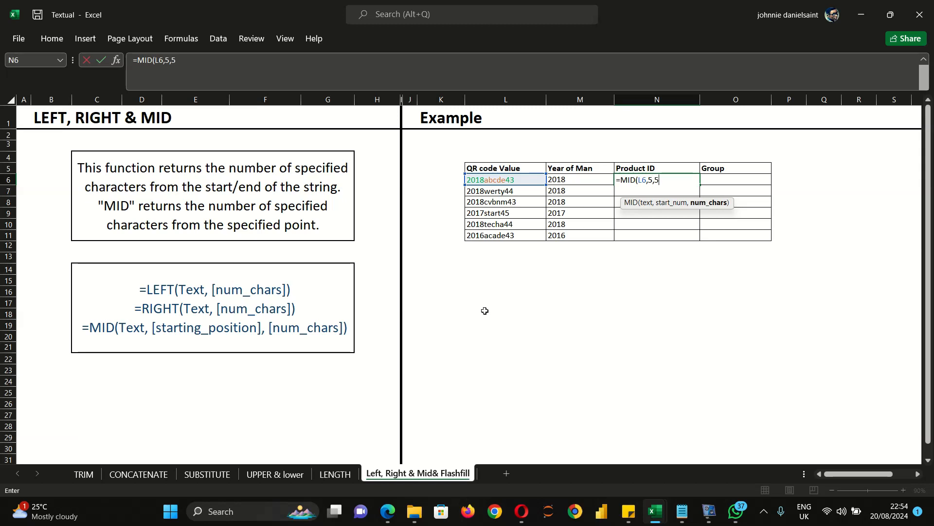
key(Return)
click(660, 176)
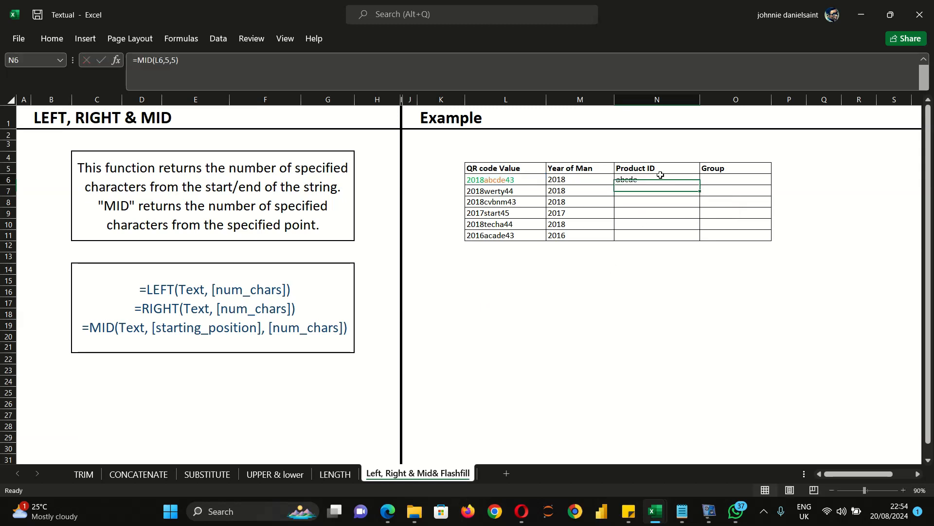
click(699, 188)
click(699, 181)
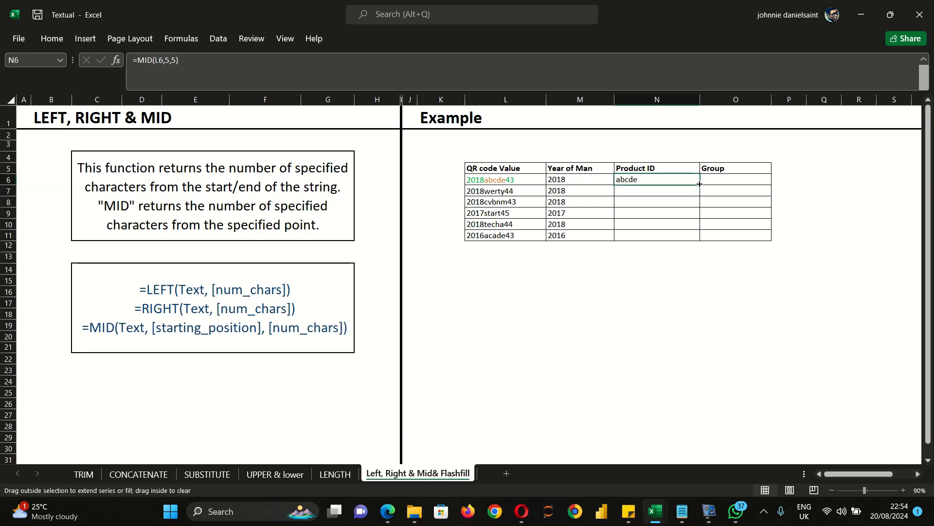
double_click(701, 183)
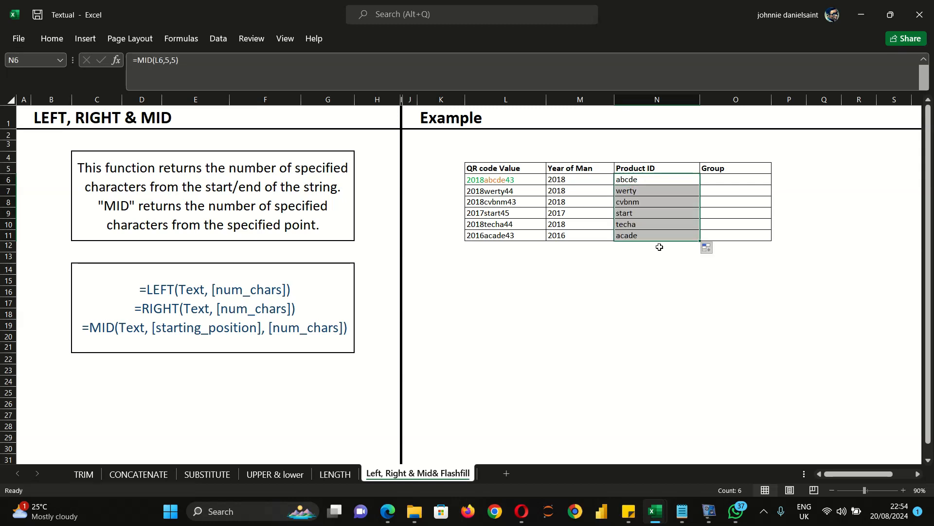
Enter =RIGHT(L6,2) in O6 and fill it down to O11 to complete the Group column
click(721, 181)
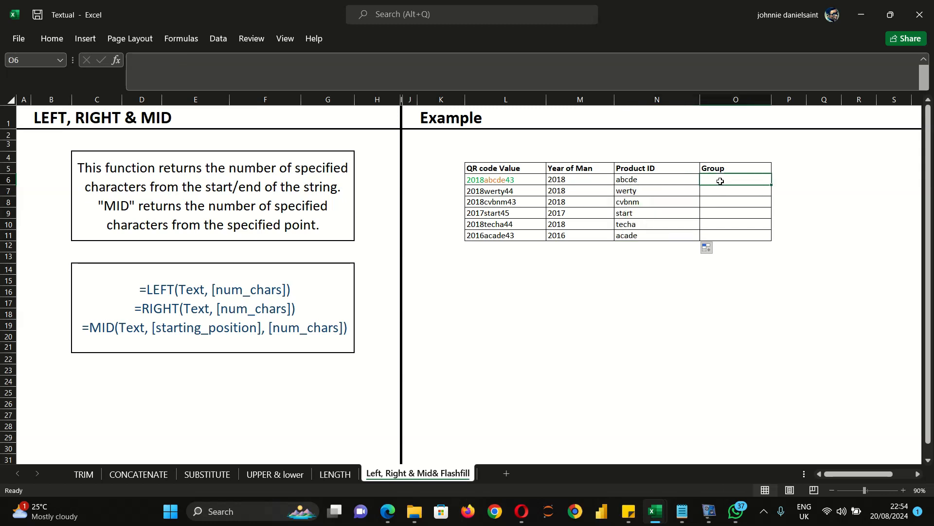
text(=r)
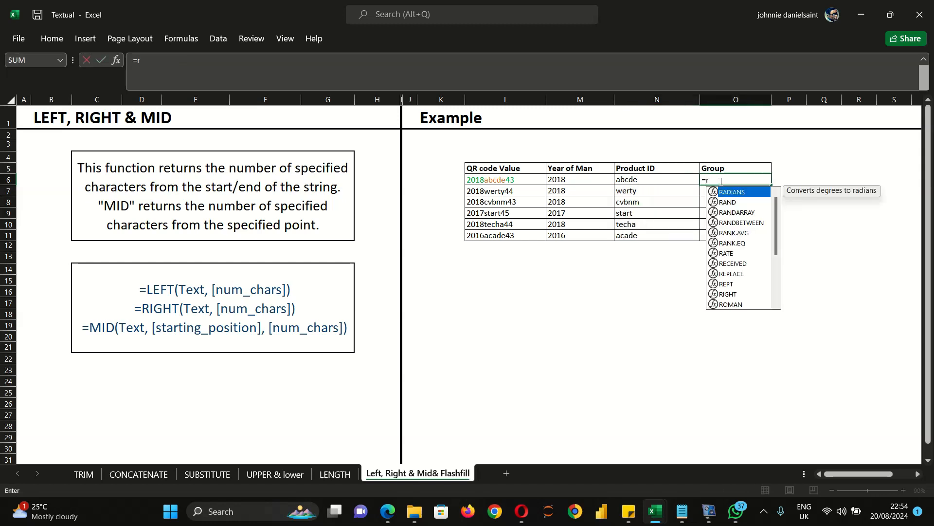
text(figh)
key(BackSpace)
key(BackSpace)
key(BackSpace)
key(BackSpace)
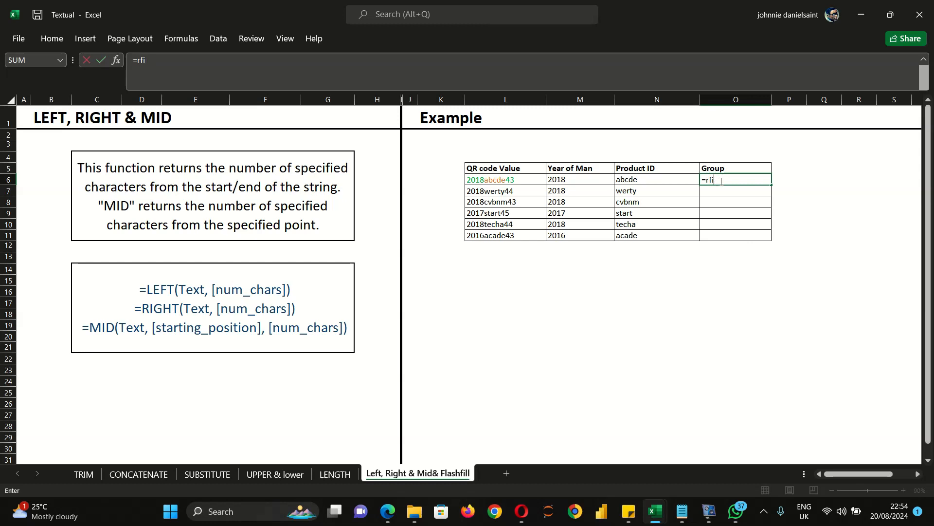
text(igh)
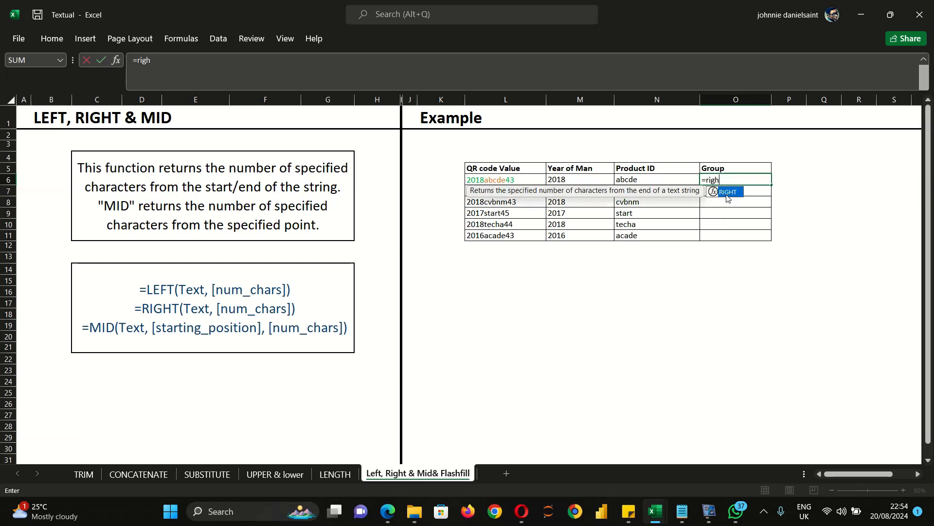
double_click(727, 193)
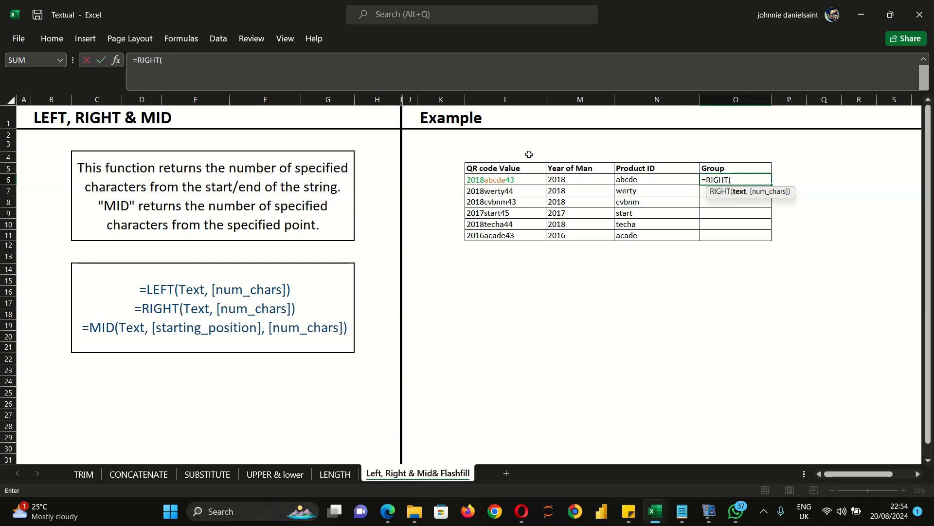
click(494, 182)
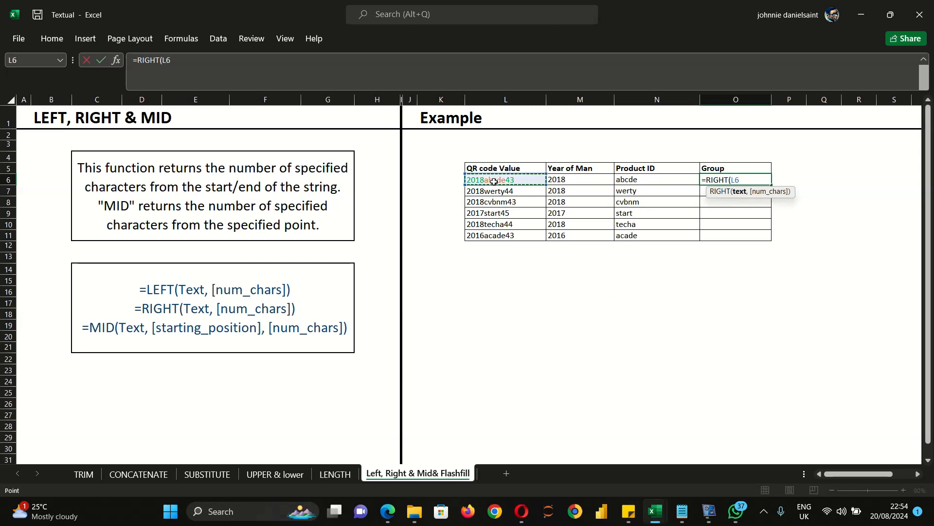
text(,)
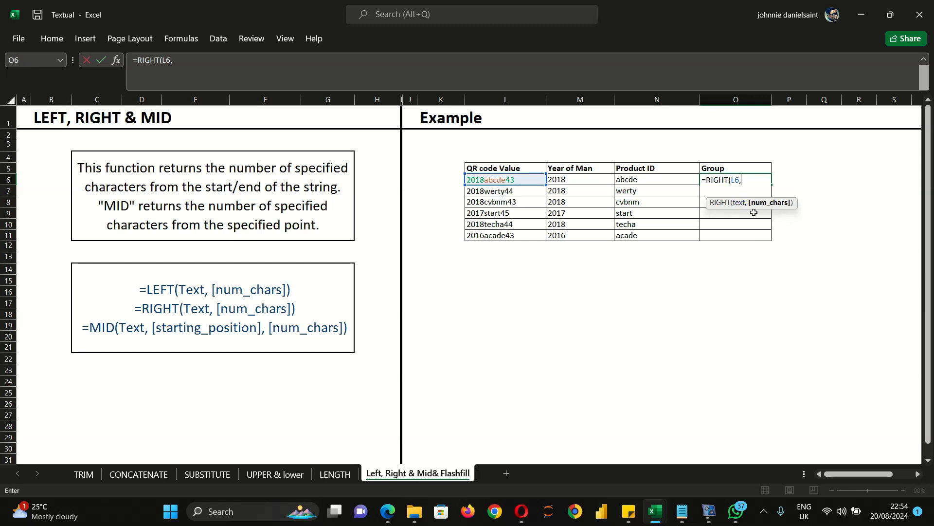
text(2)
key(Return)
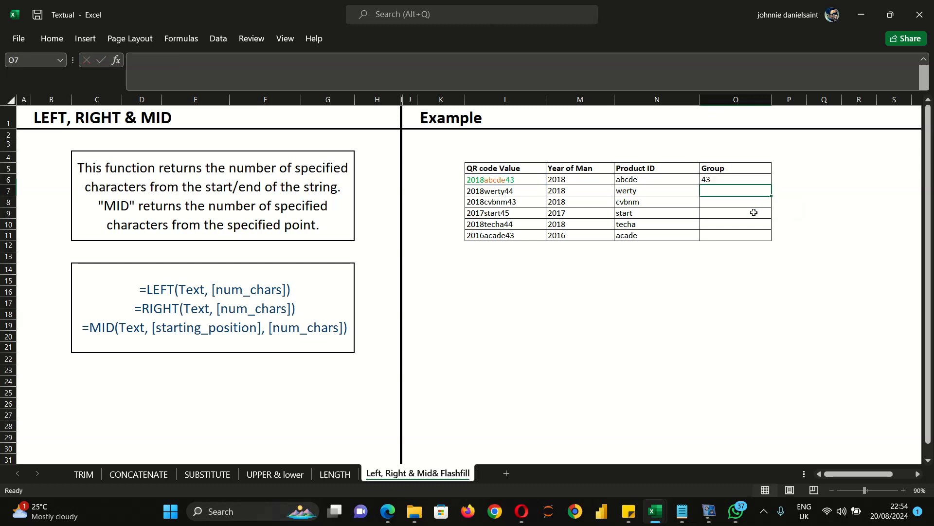
click(752, 179)
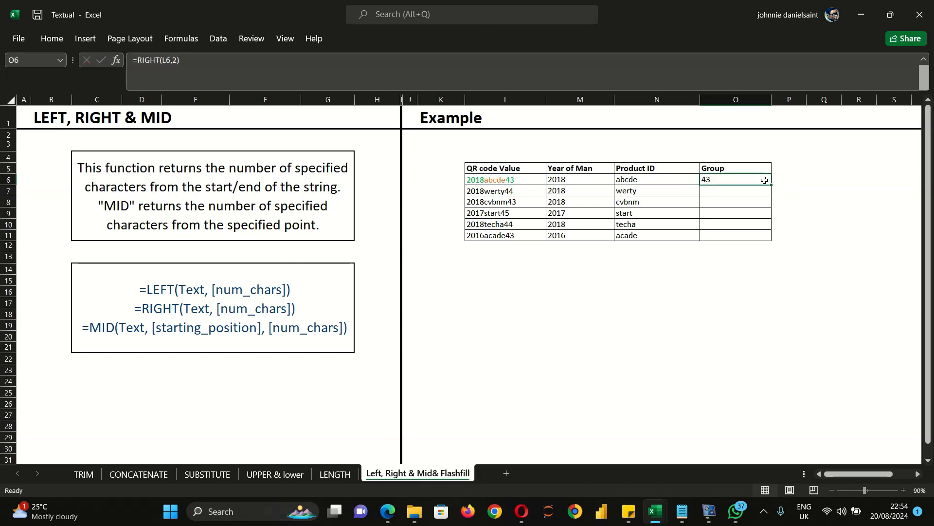
double_click(772, 185)
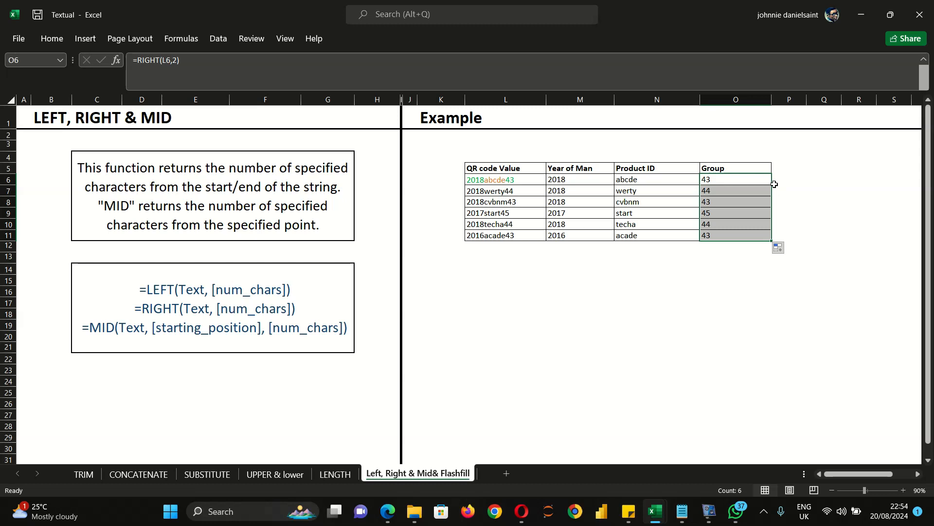
click(543, 288)
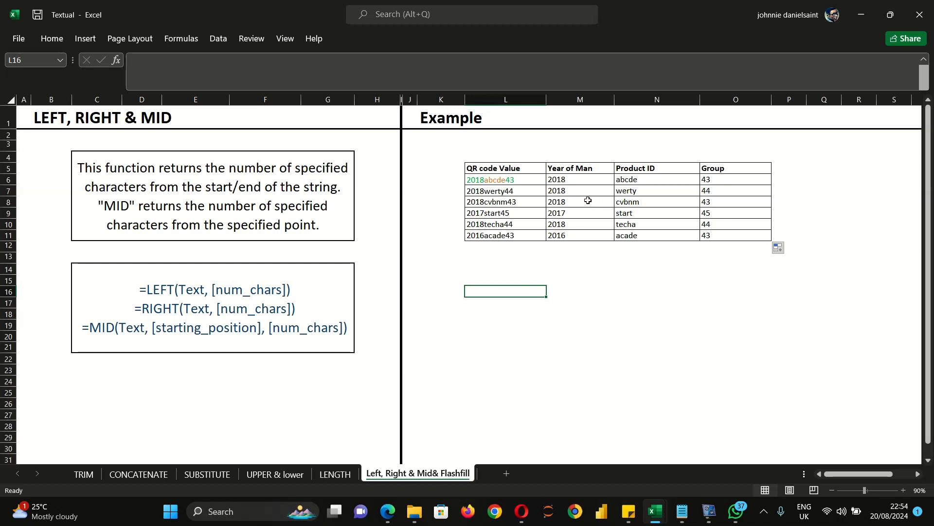
Copy the whole QR code table L5:O11 and paste the duplicate starting at L17
click(560, 178)
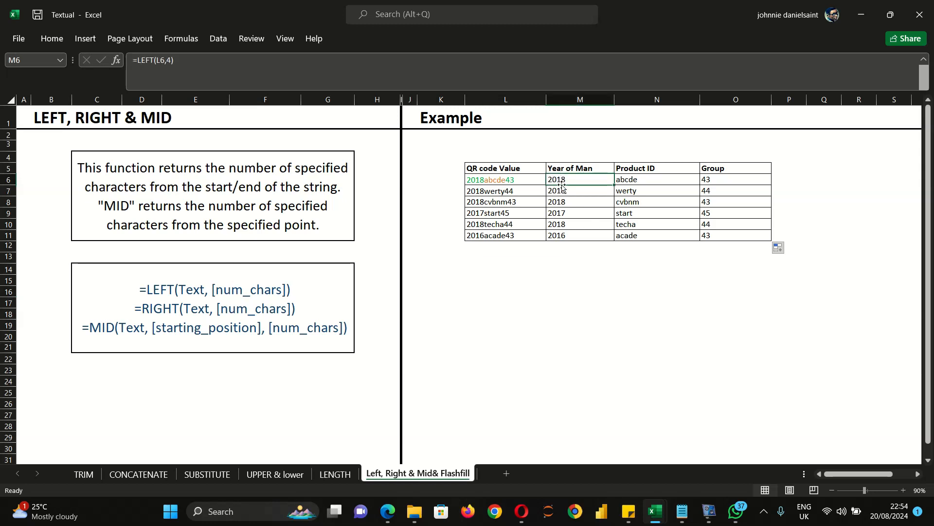
drag(562, 181, 708, 234)
click(579, 291)
drag(479, 168, 735, 233)
key(ctrl+c)
click(481, 301)
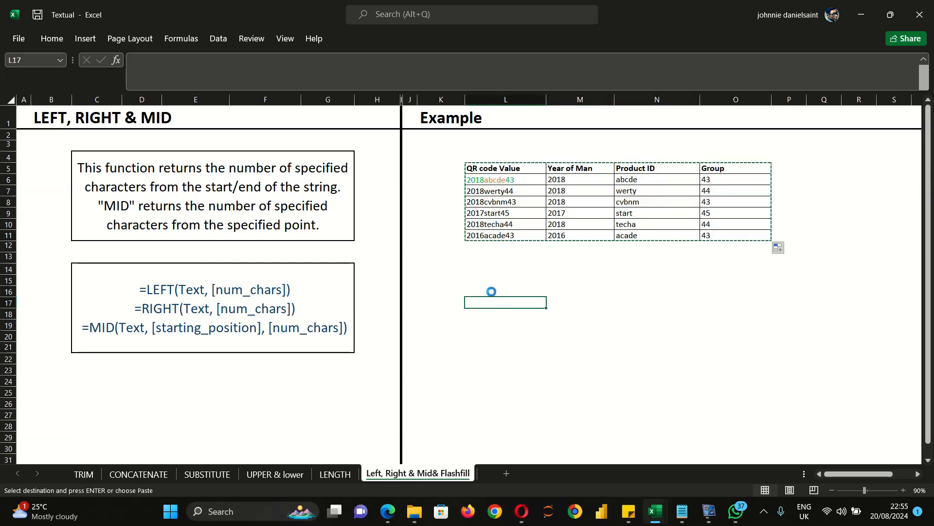
key(ctrl+v)
click(813, 291)
key(Escape)
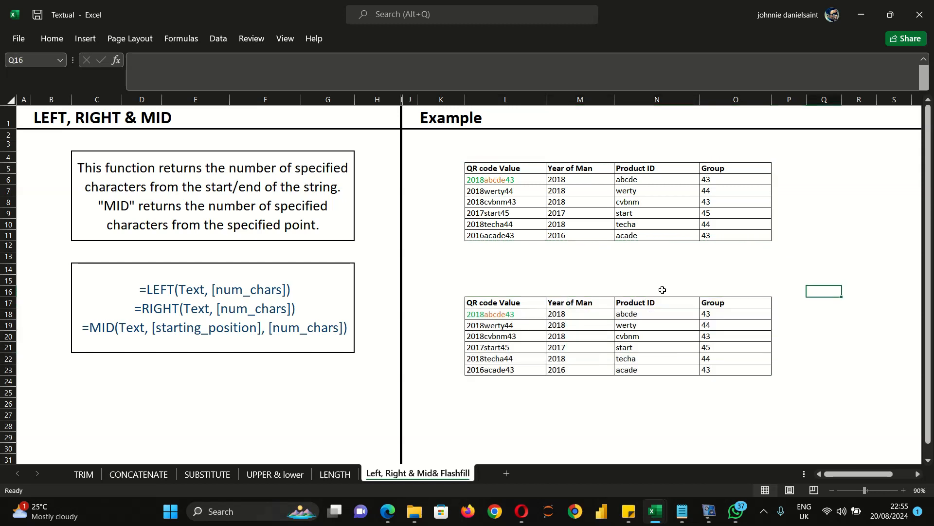
Clear the copied results in M18:O23 and enter the label Flashfill in M15 above the duplicate table
drag(568, 313, 712, 369)
key(Delete)
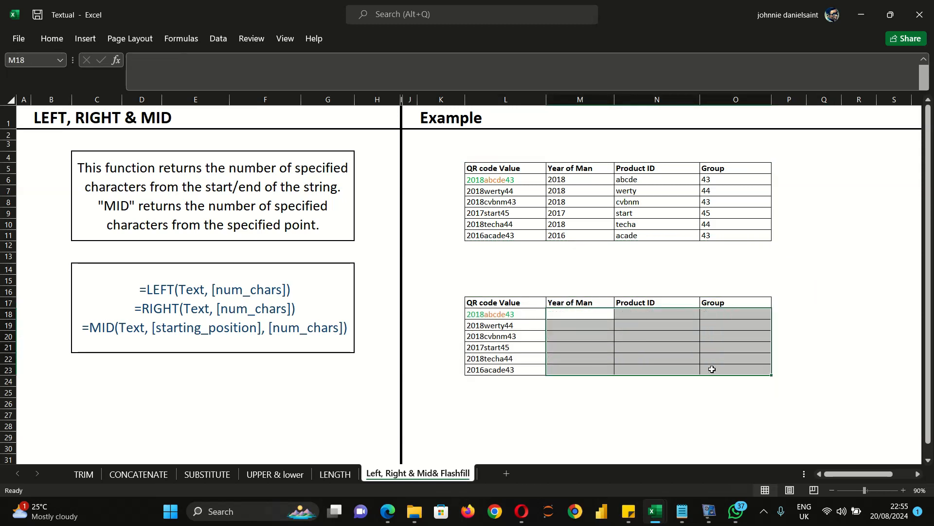
click(557, 280)
text(Flashfill)
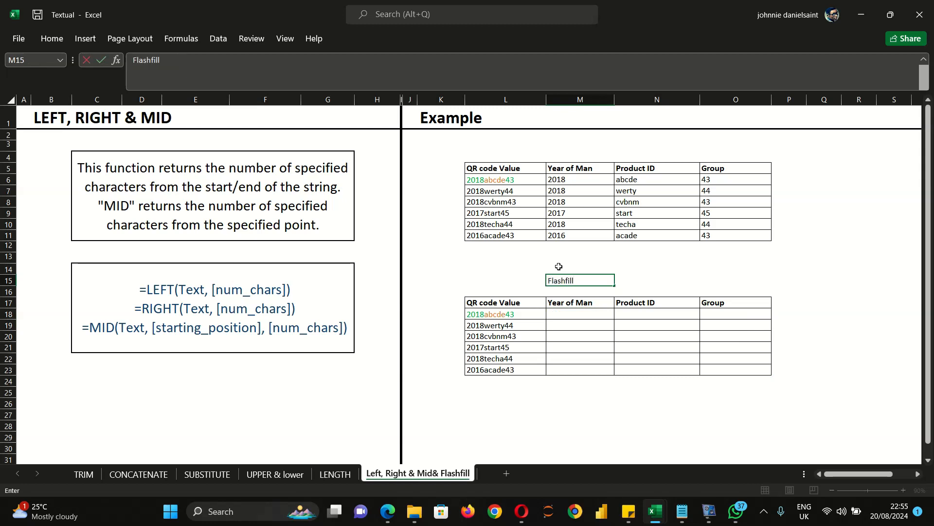
click(694, 389)
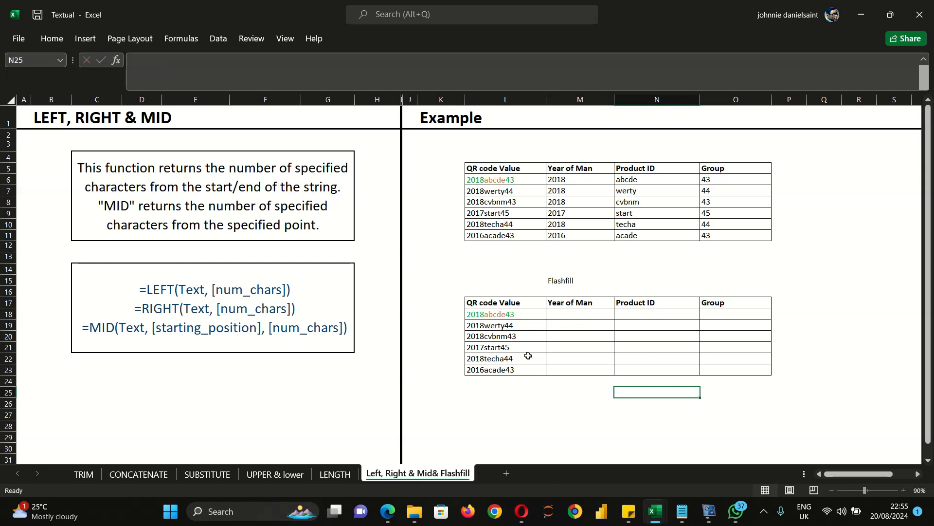
Enter 2018 in M18 and use Flash Fill from M19 to complete the duplicate table's Year of Man column
click(568, 313)
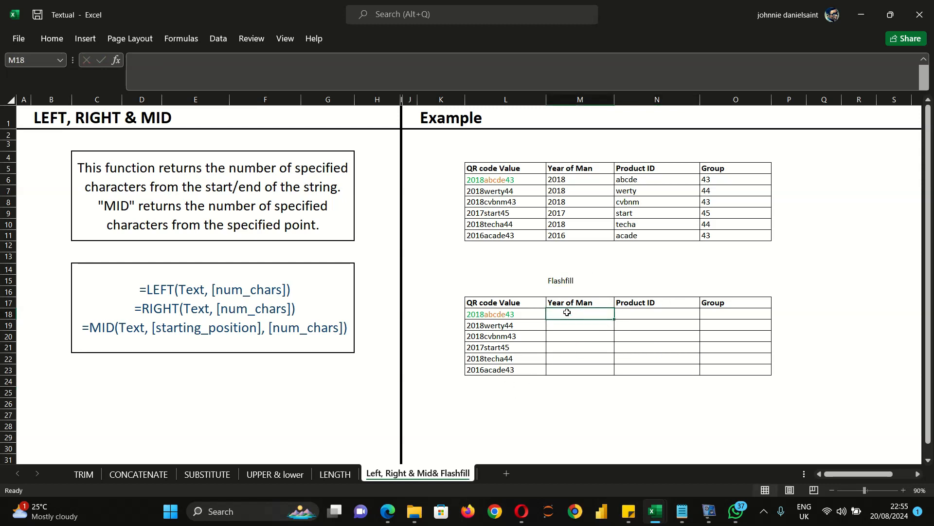
text(2)
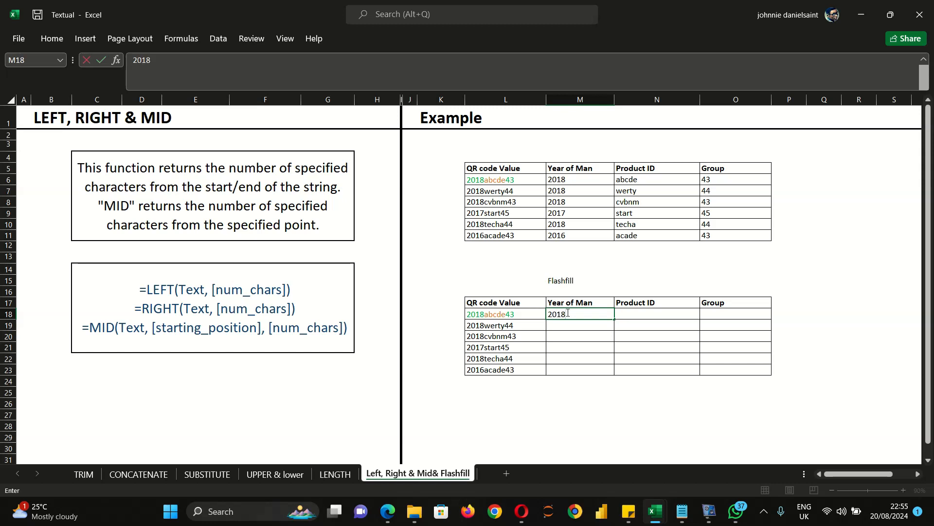
text(018)
key(Return)
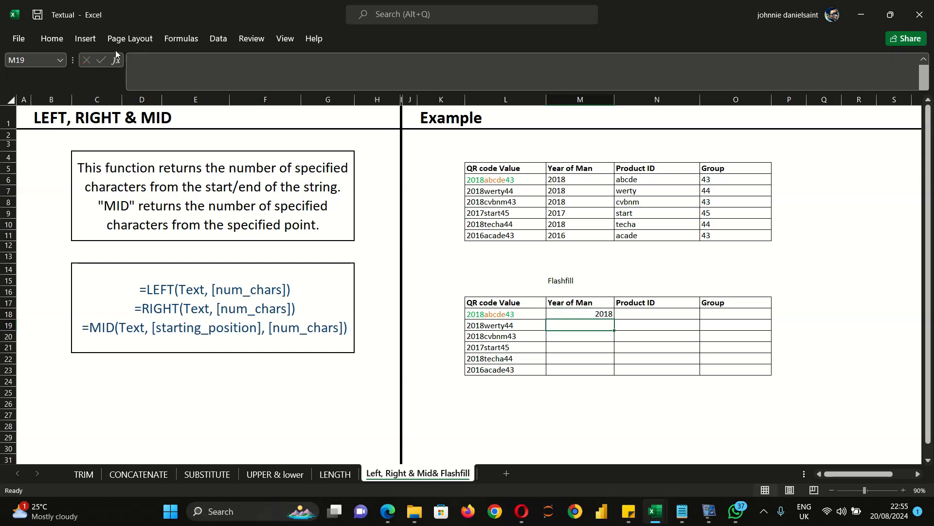
click(60, 43)
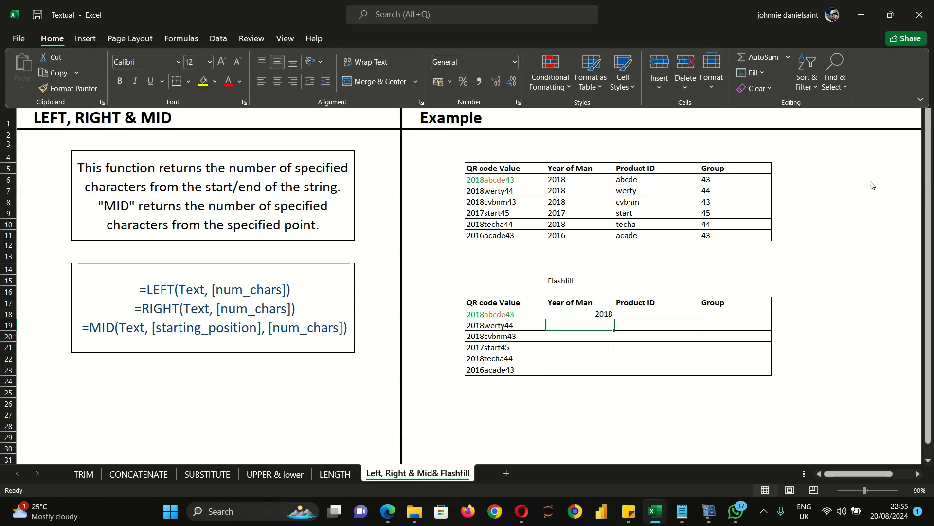
click(752, 73)
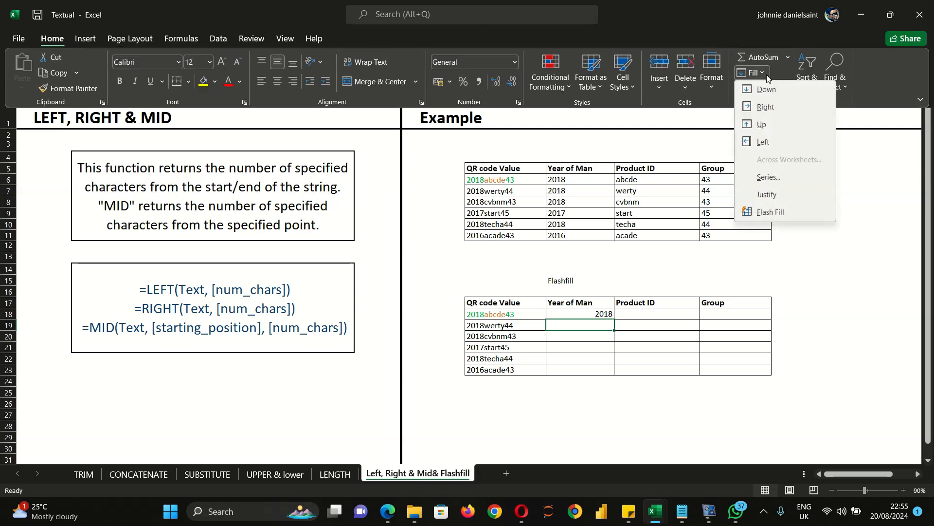
click(759, 210)
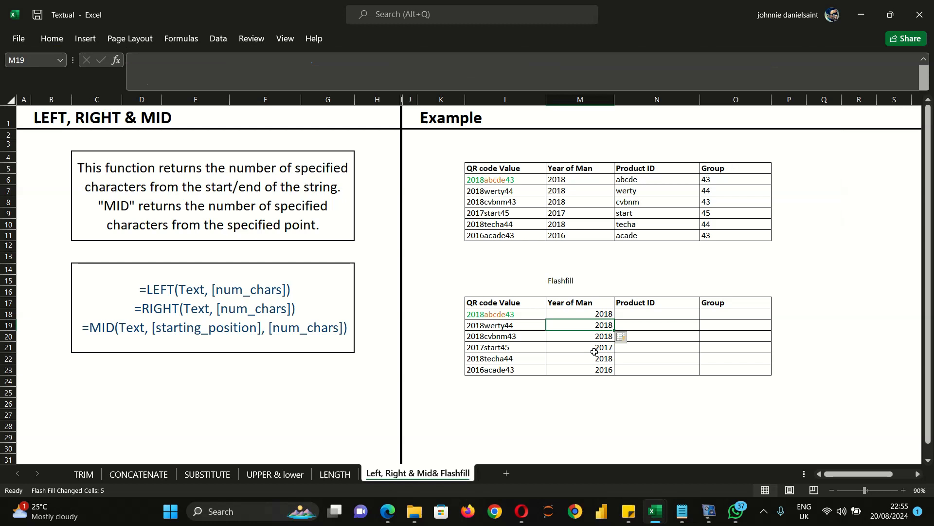
Enter abcde in N18 and use Flash Fill from N19 to complete the duplicate table's Product ID column
click(636, 312)
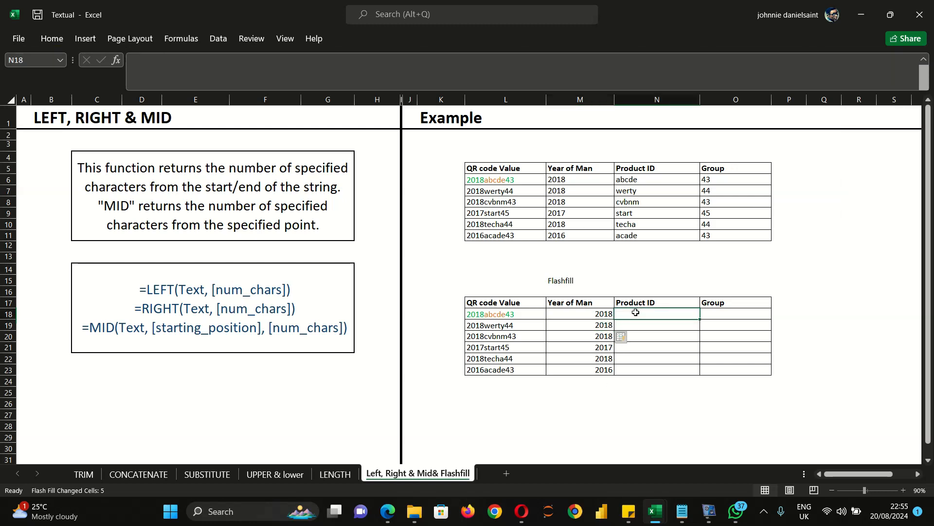
text(abcde)
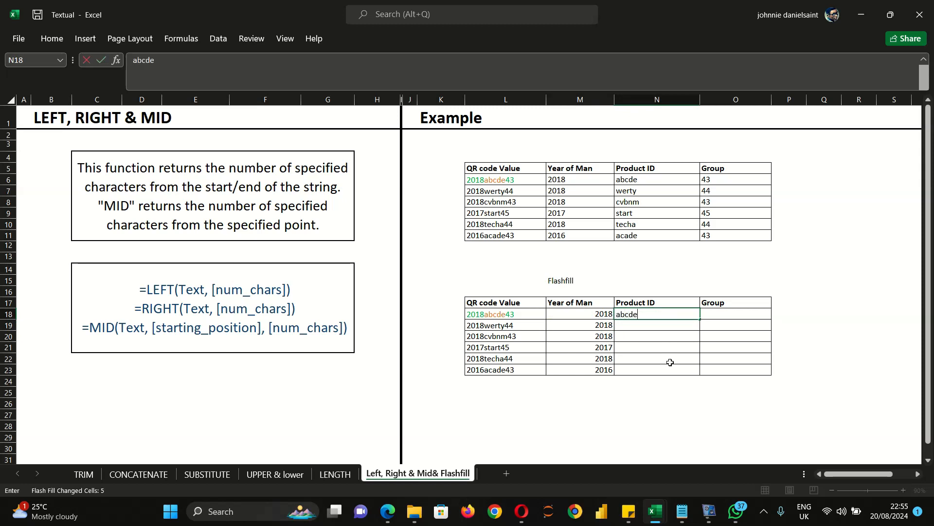
key(Return)
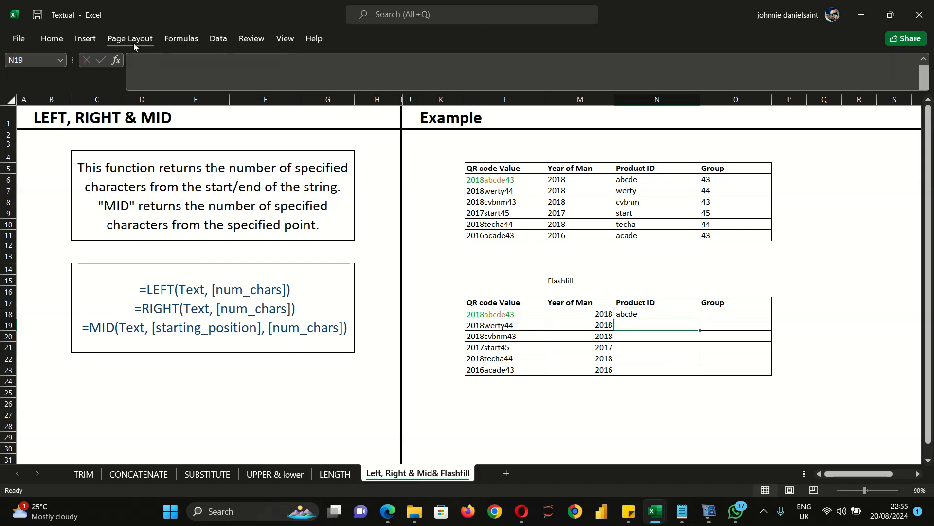
click(62, 38)
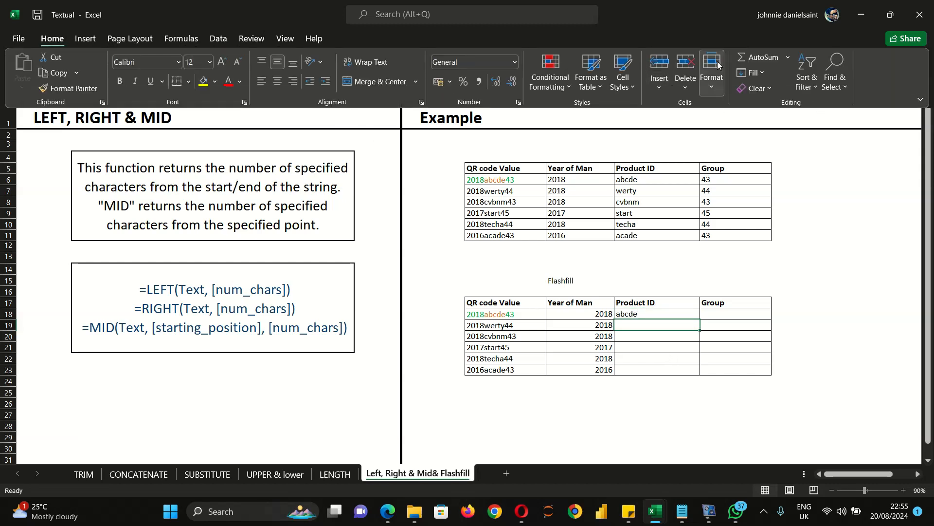